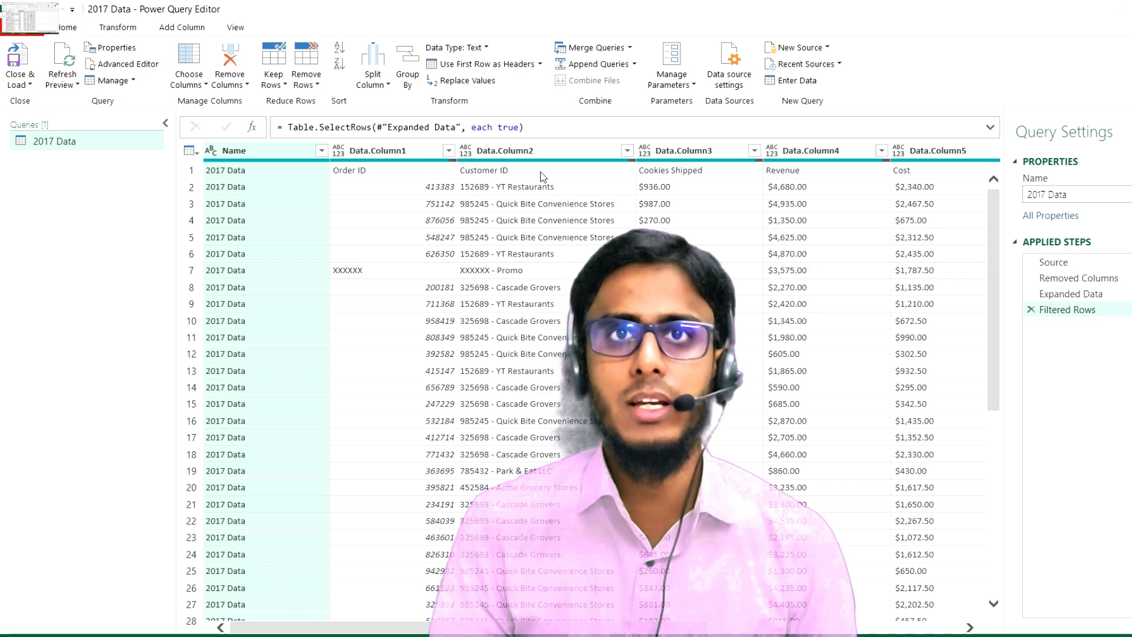
# Review the order data on the 2017 Data, 2018 Data and 2019 Data sheets of the Sales Report workbook
pyautogui.click(366, 174)
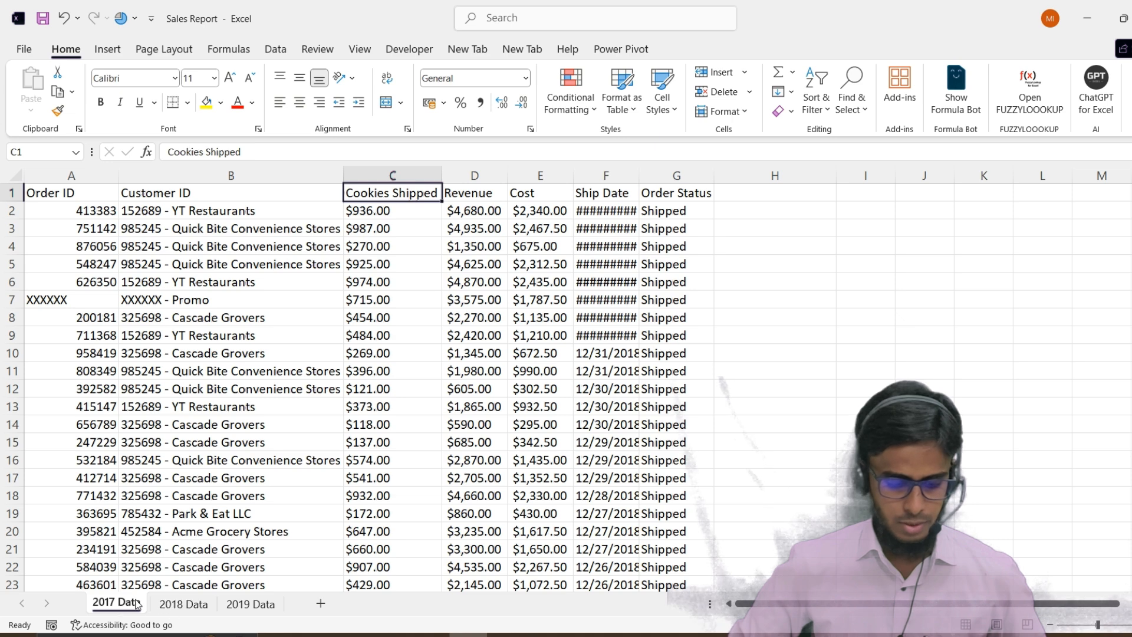
pyautogui.click(175, 603)
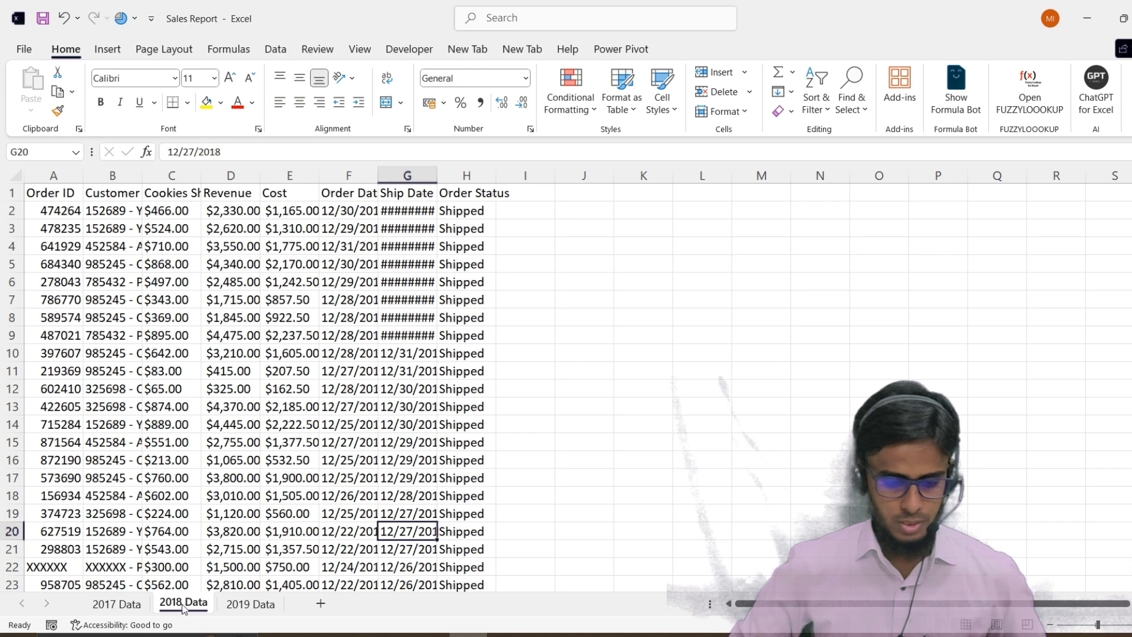
pyautogui.click(239, 612)
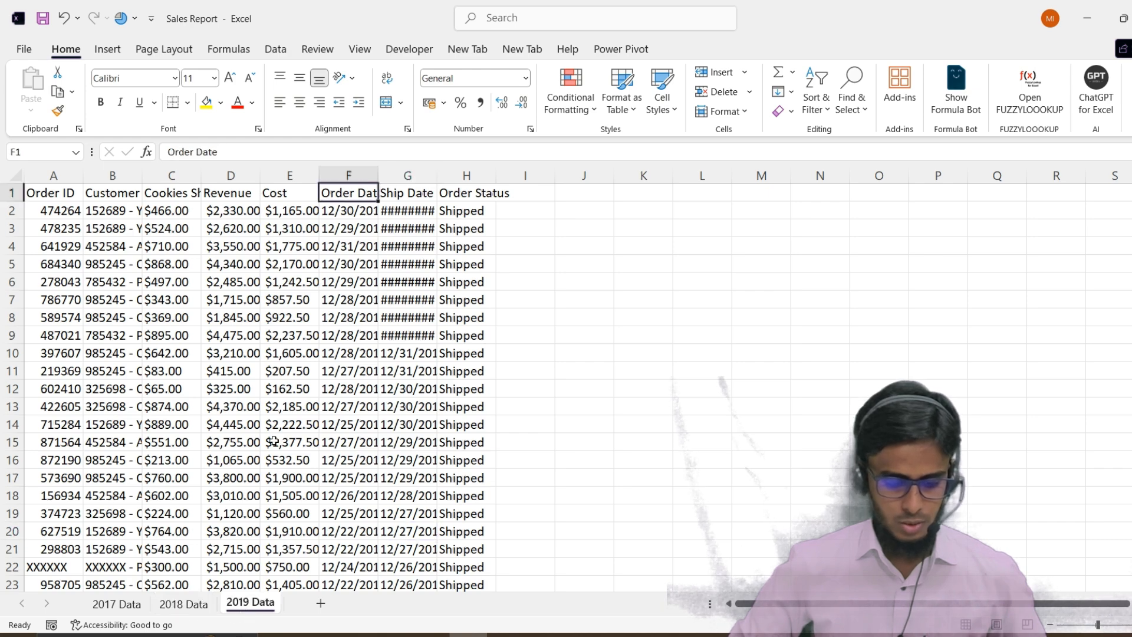
pyautogui.click(223, 366)
pyautogui.scroll(-2, 224, 365)
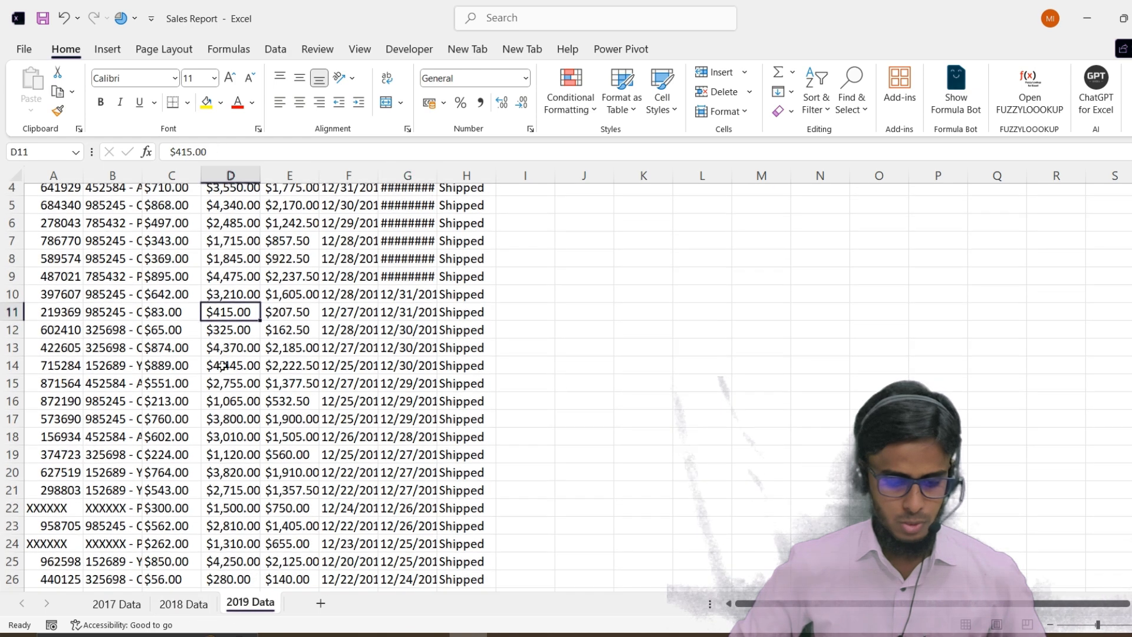
pyautogui.scroll(2, 230, 357)
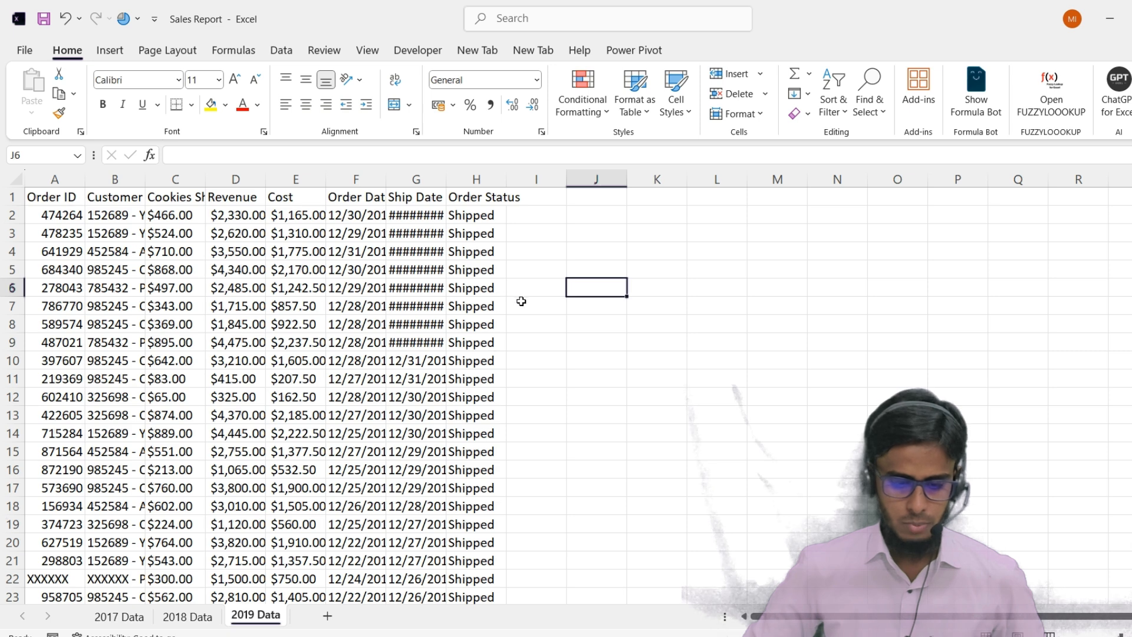
pyautogui.click(112, 617)
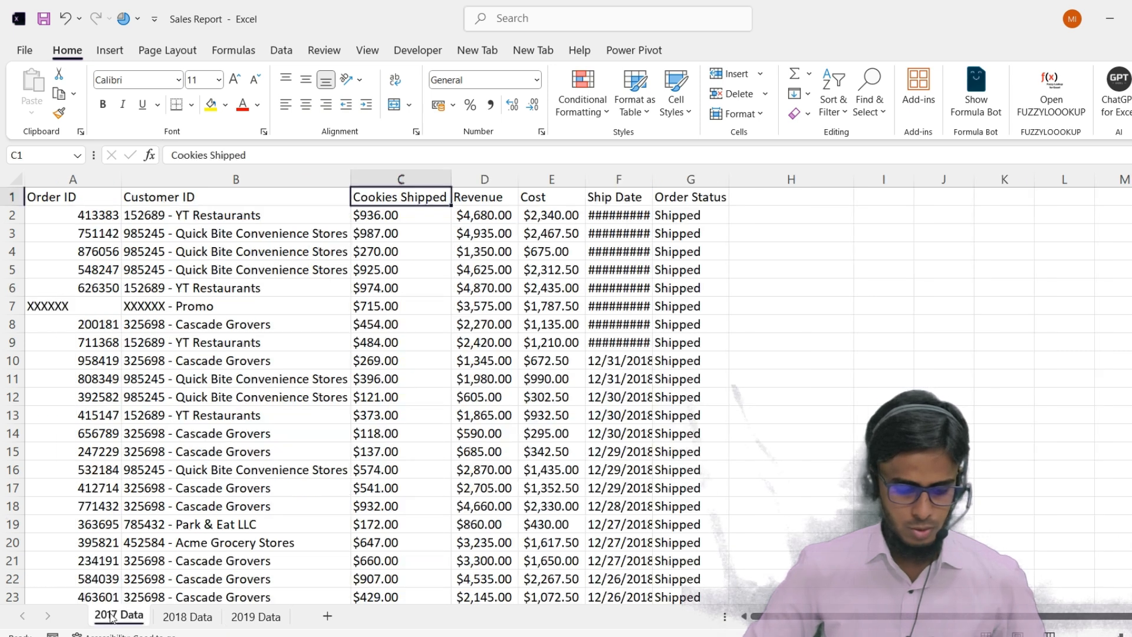
pyautogui.click(180, 617)
pyautogui.click(250, 616)
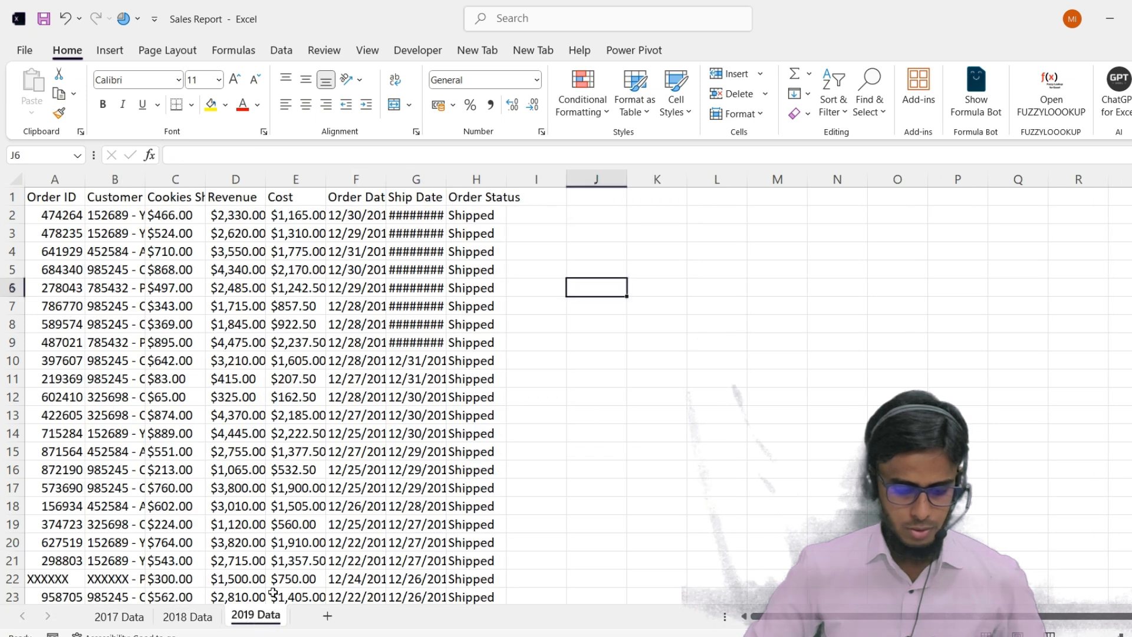
pyautogui.click(596, 325)
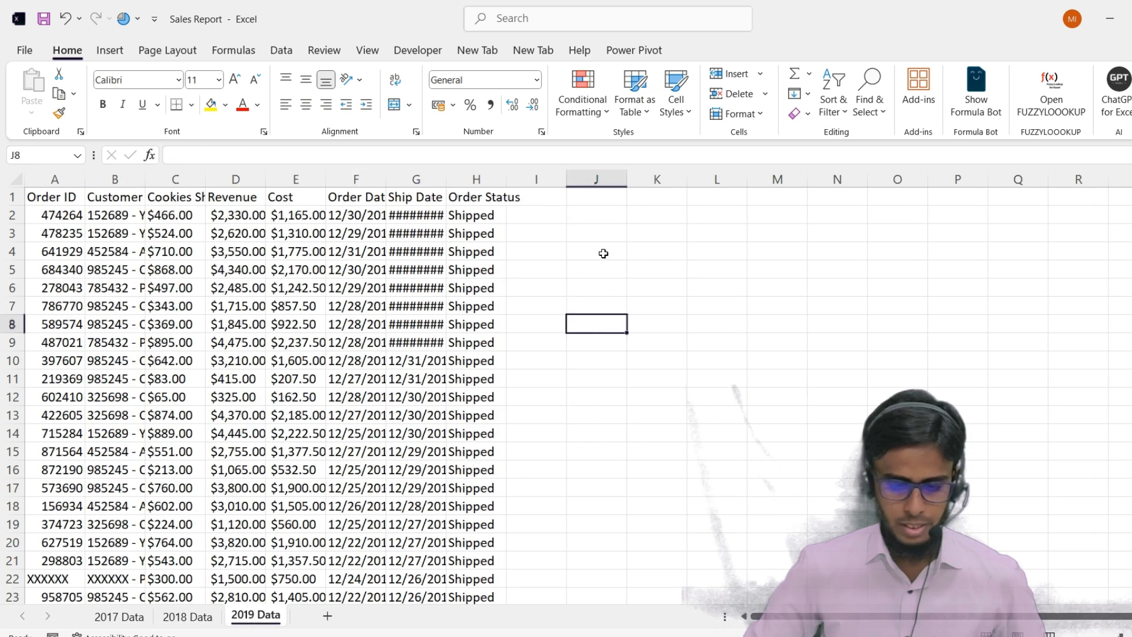
pyautogui.click(559, 250)
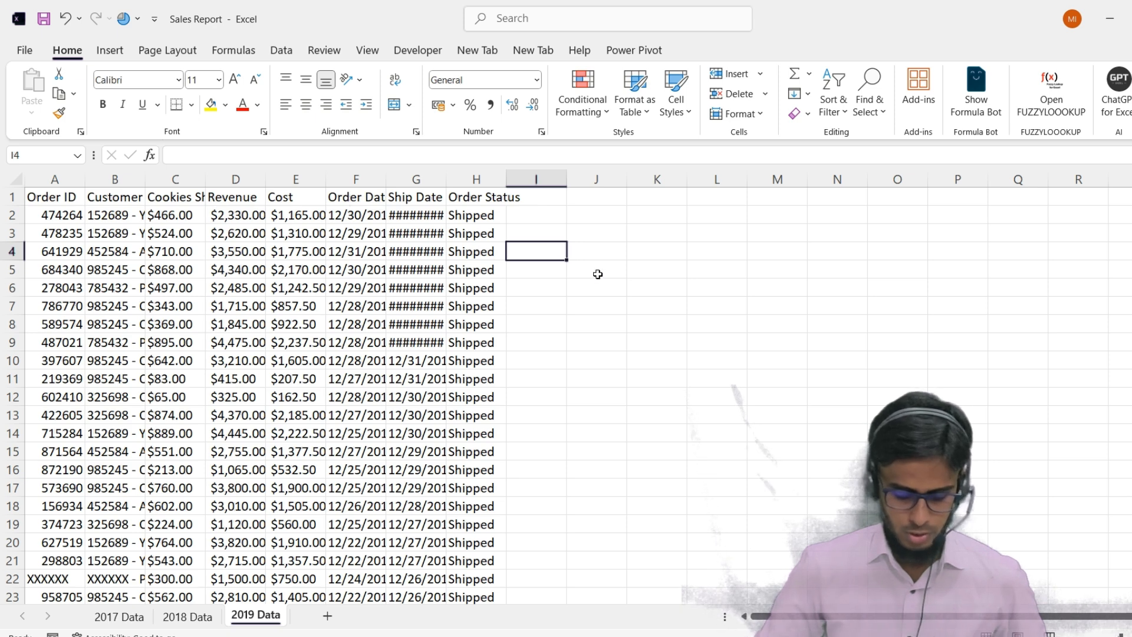
# Create a new blank workbook and switch to it
pyautogui.hotkey('ctrl', 'n')
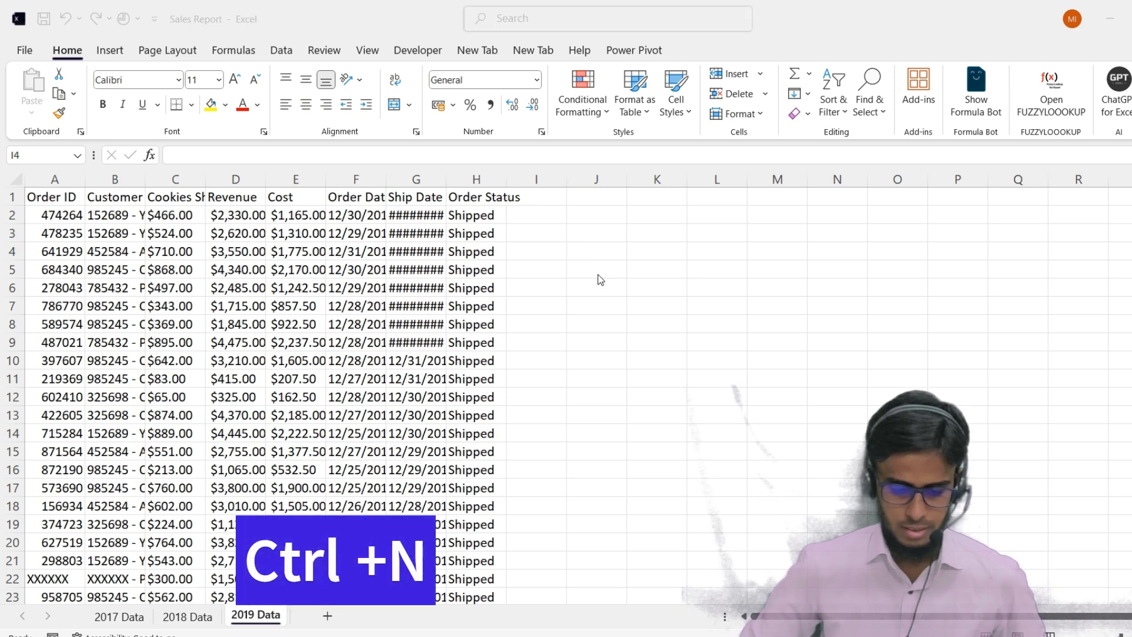
pyautogui.hotkey('alt', 'Tab')
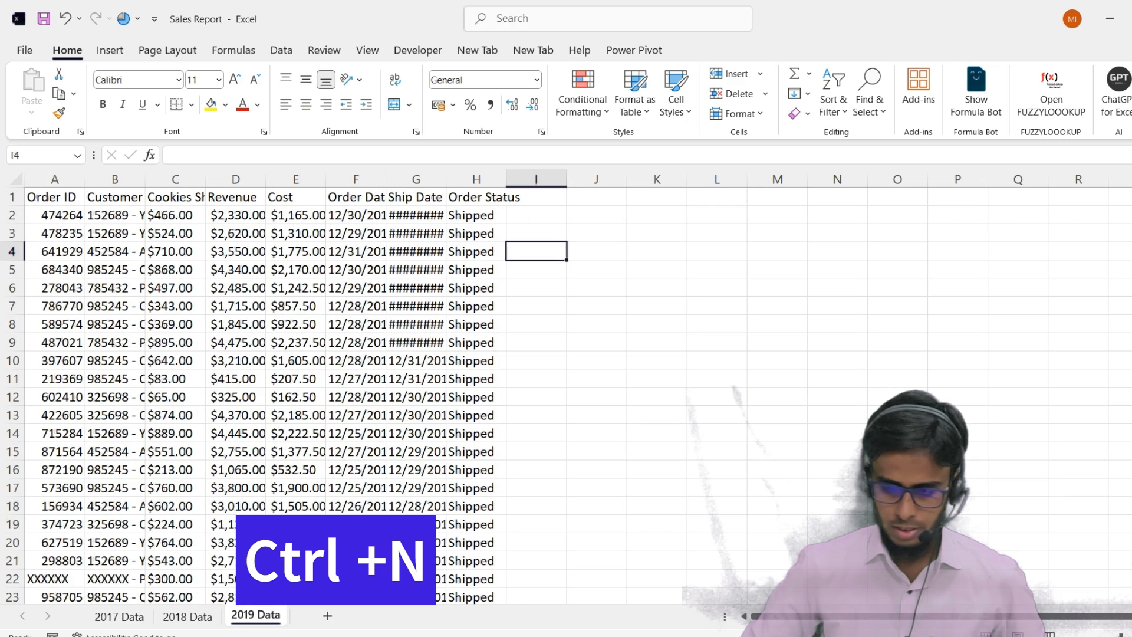
pyautogui.hotkey('alt', 'Tab')
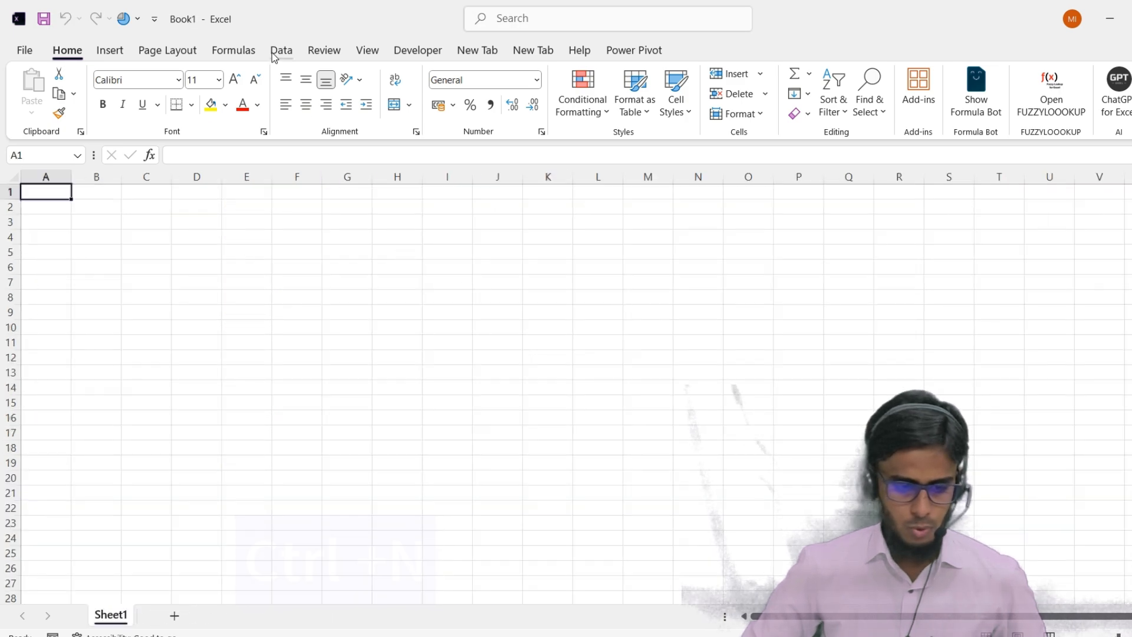
# Start a data import from an Excel workbook and browse to the Data folder on the desktop
pyautogui.click(275, 53)
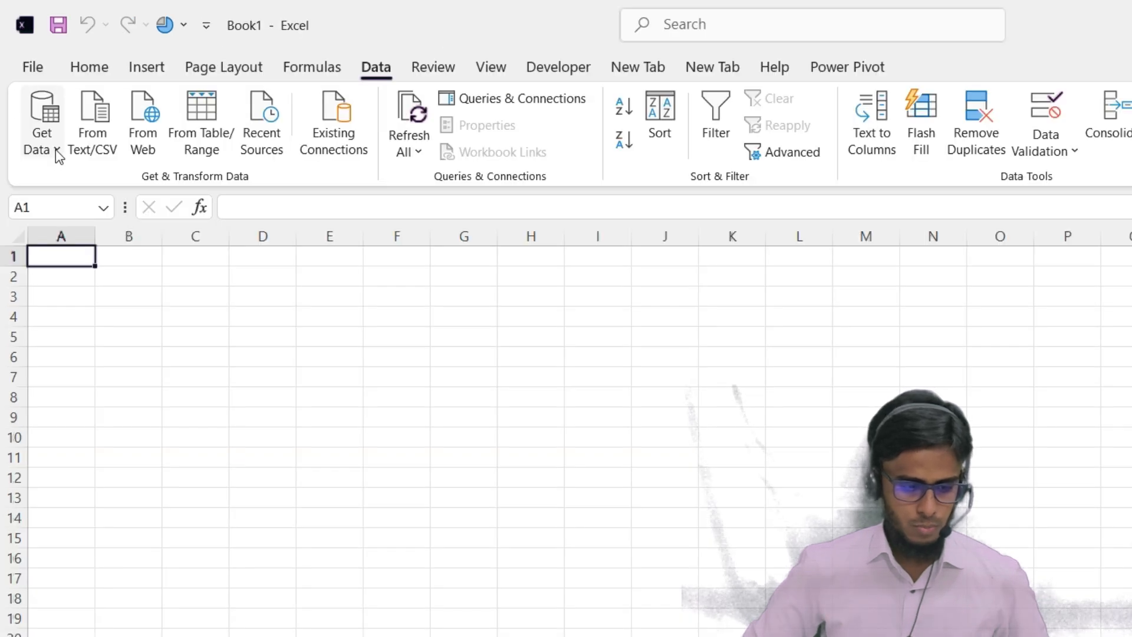
pyautogui.click(57, 153)
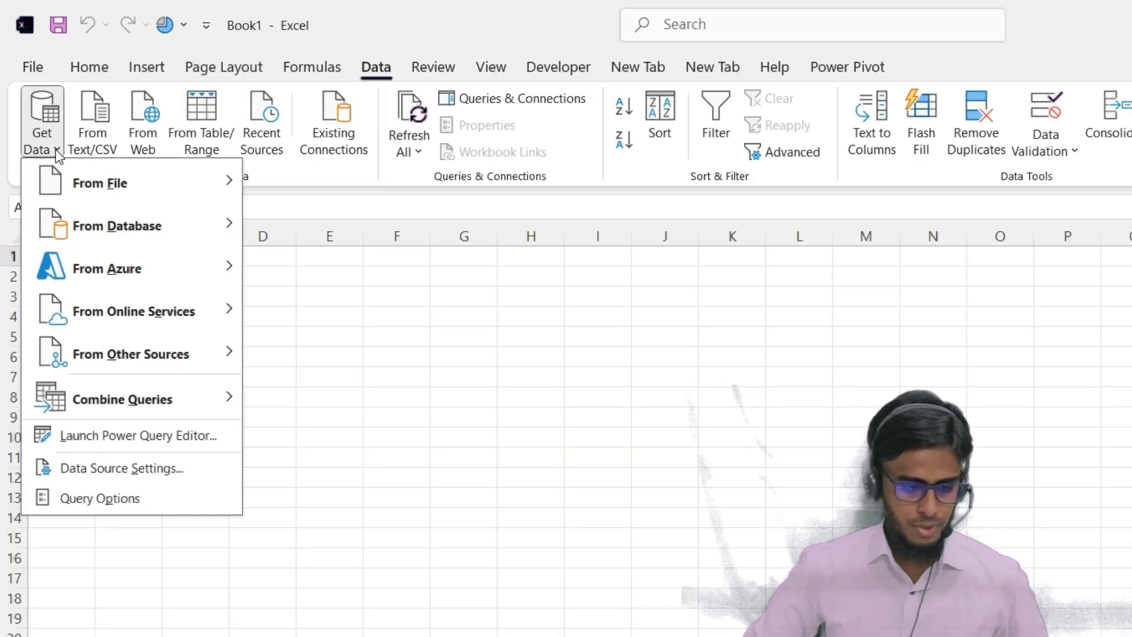
pyautogui.moveTo(86, 192)
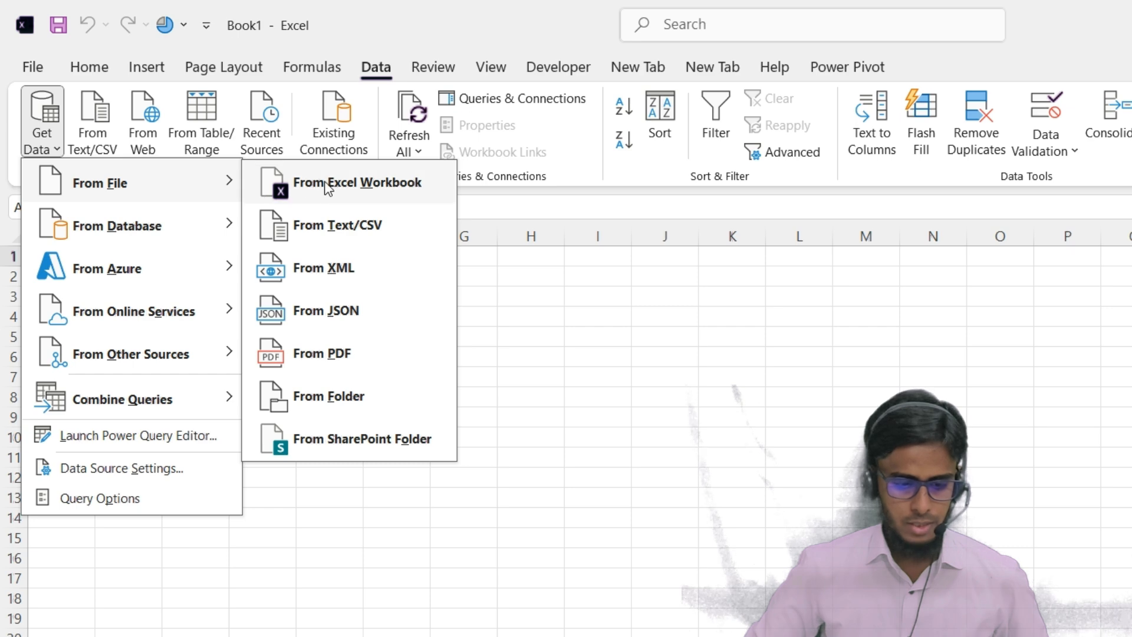
pyautogui.click(326, 186)
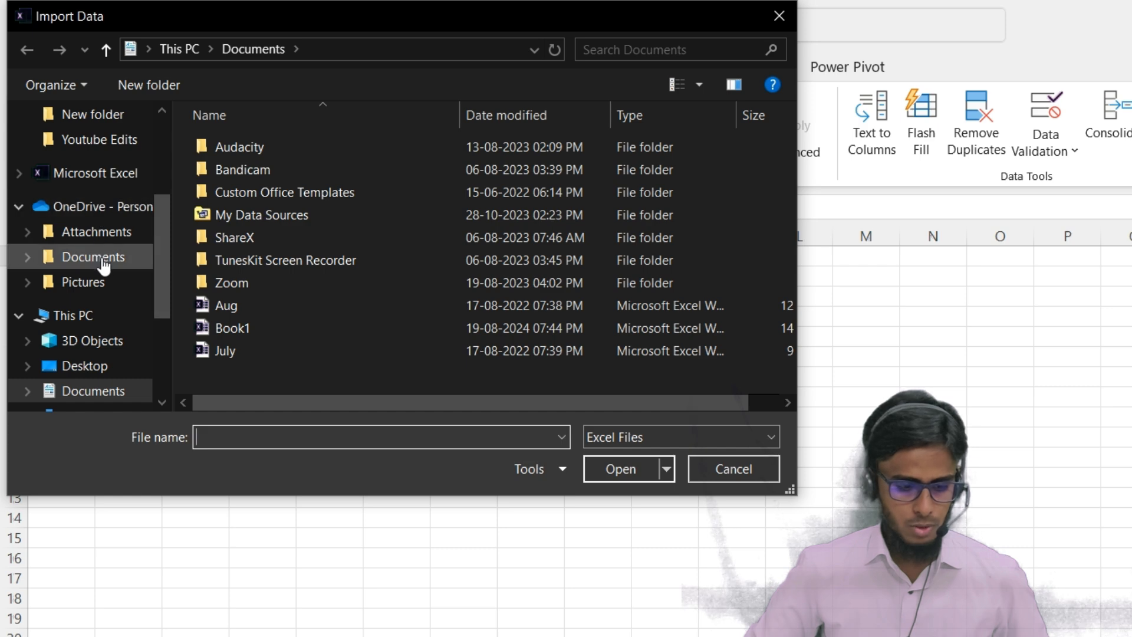
pyautogui.scroll(3, 99, 236)
pyautogui.click(94, 143)
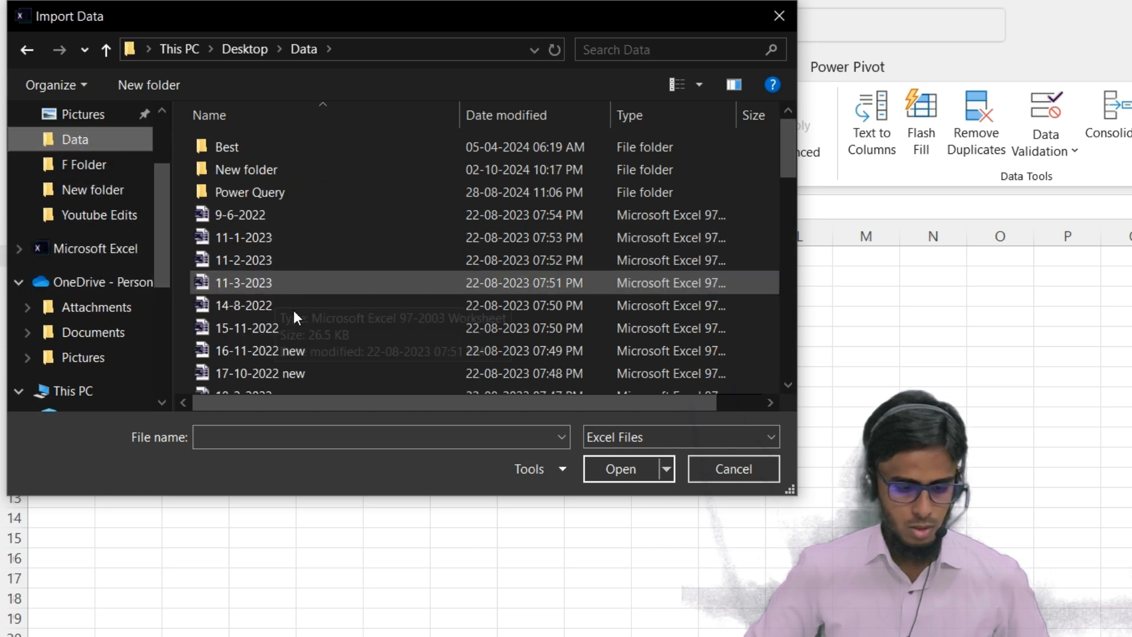
# Choose Sales Report.xlsx as the source file and open it for import
pyautogui.click(306, 439)
pyautogui.write('sin')
pyautogui.press('BackSpace')
pyautogui.press('BackSpace')
pyautogui.write('al')
pyautogui.press('Down')
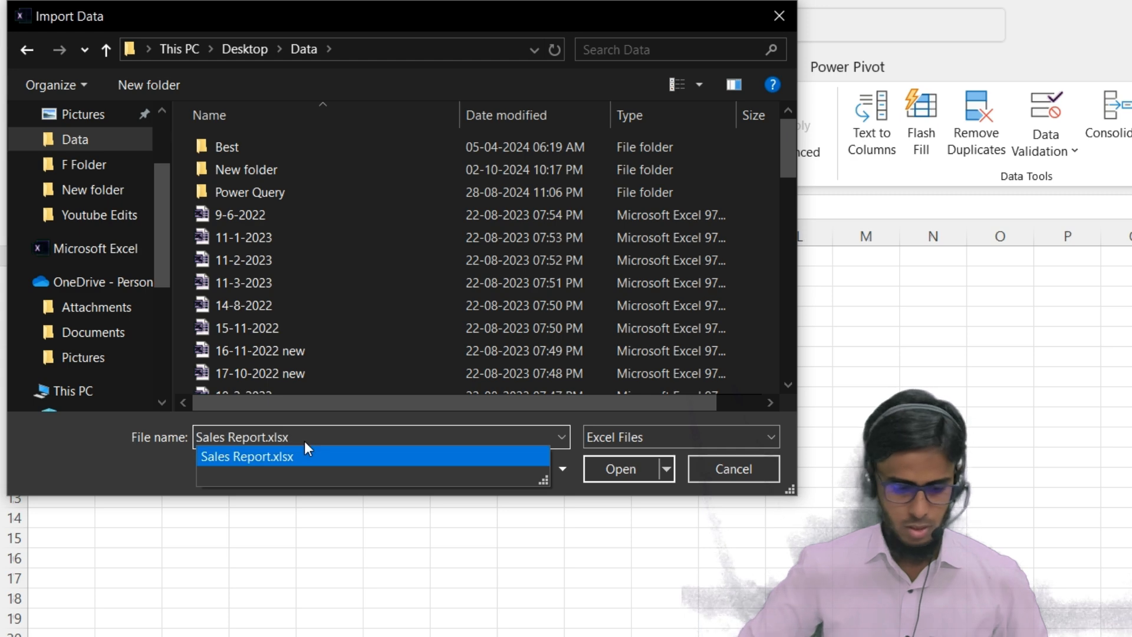
pyautogui.press('Return')
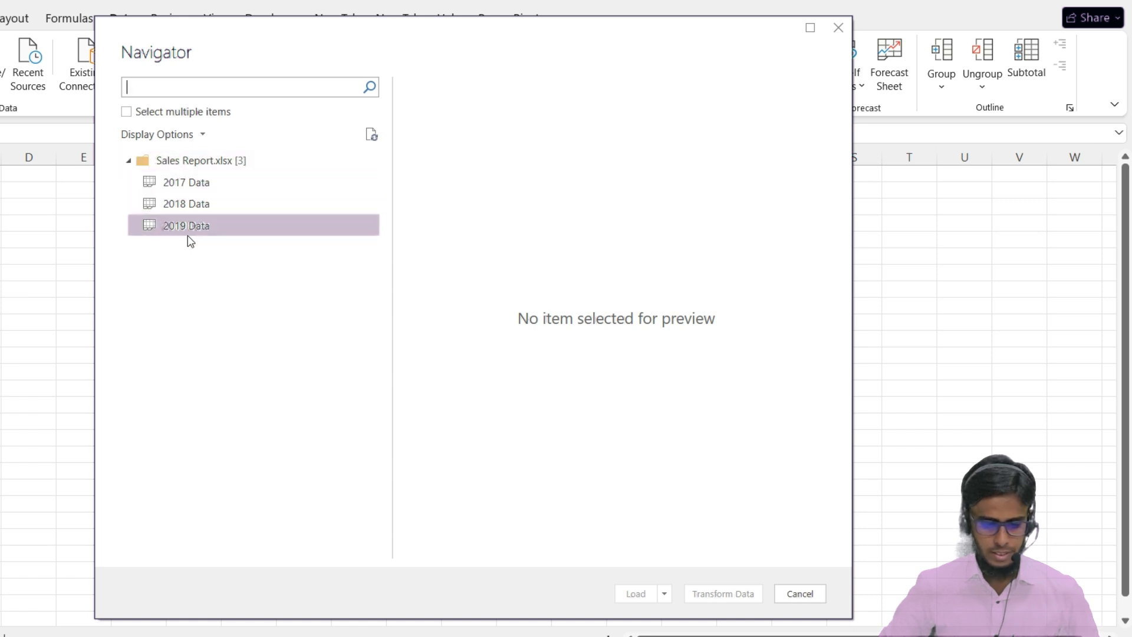
# Open the 2017 Data sheet for transformation and delete the Changed Type, Promoted Headers and Navigation steps from its query
pyautogui.click(185, 181)
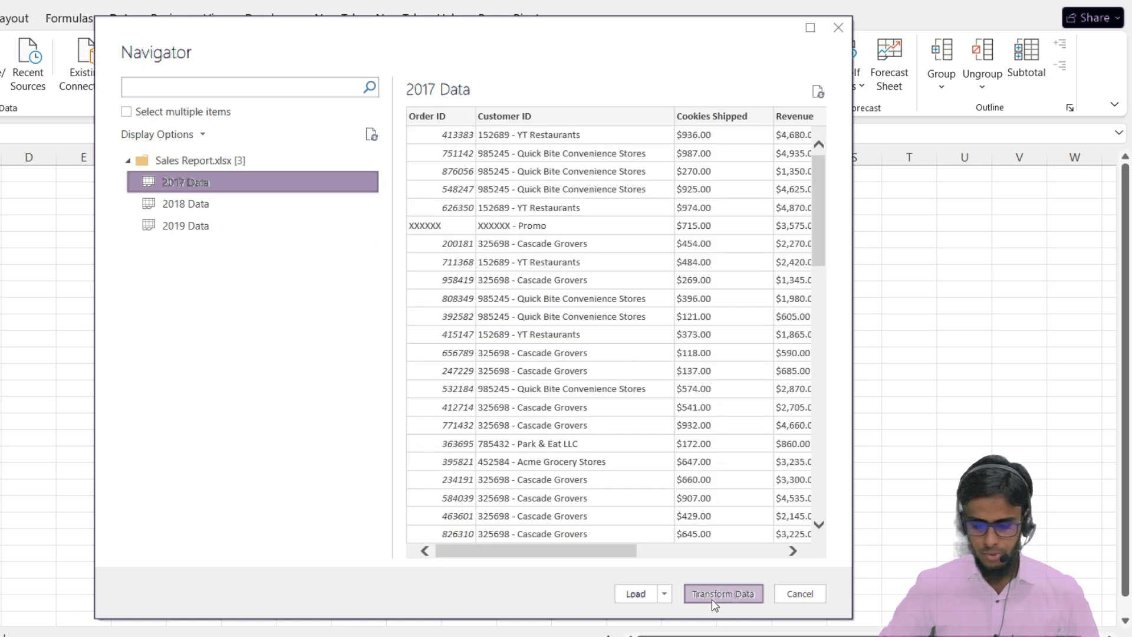
pyautogui.click(732, 596)
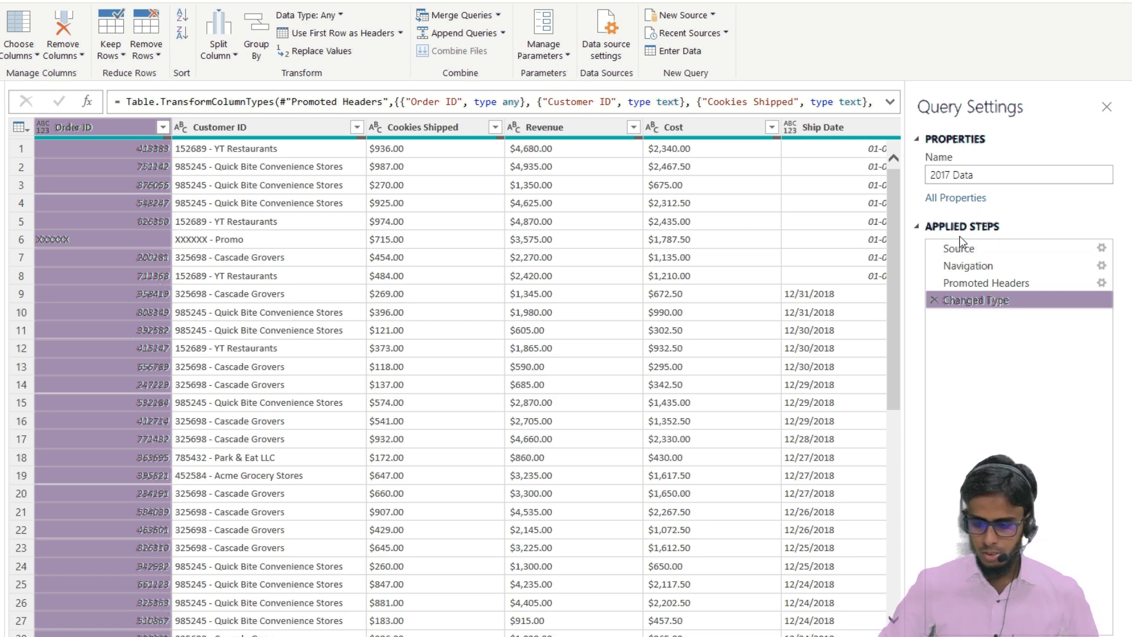
pyautogui.click(933, 299)
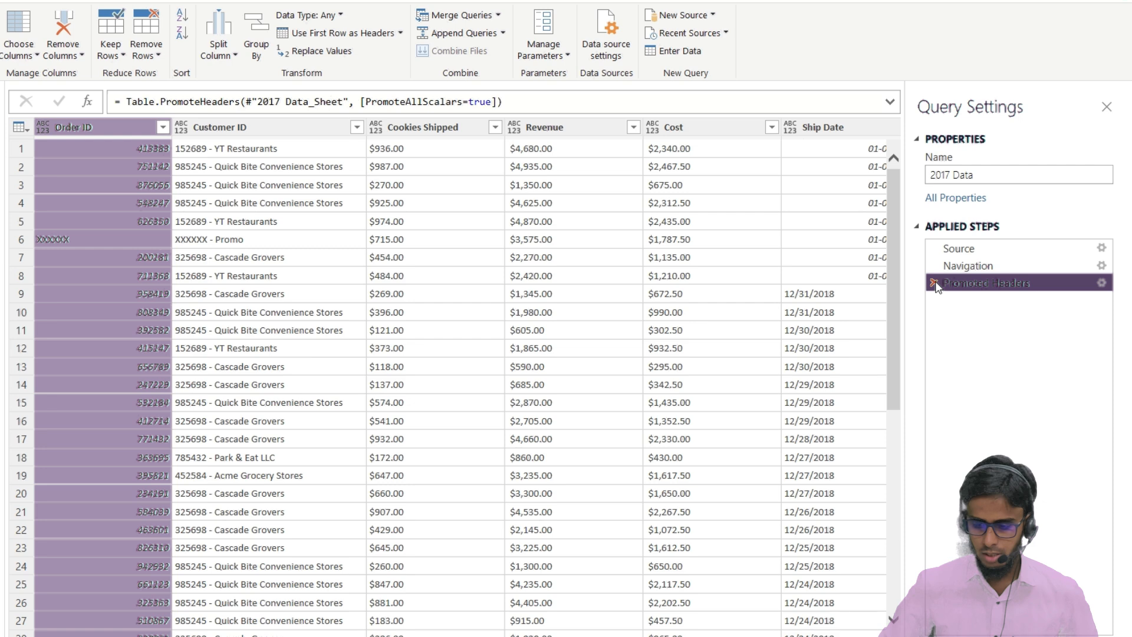
pyautogui.click(933, 284)
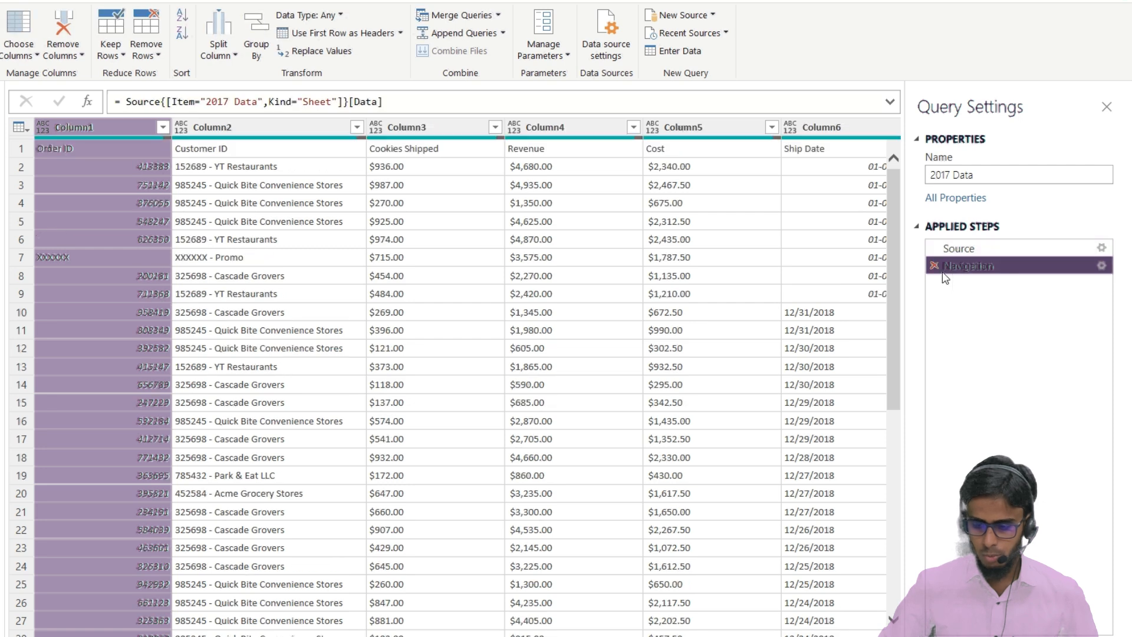
pyautogui.click(934, 267)
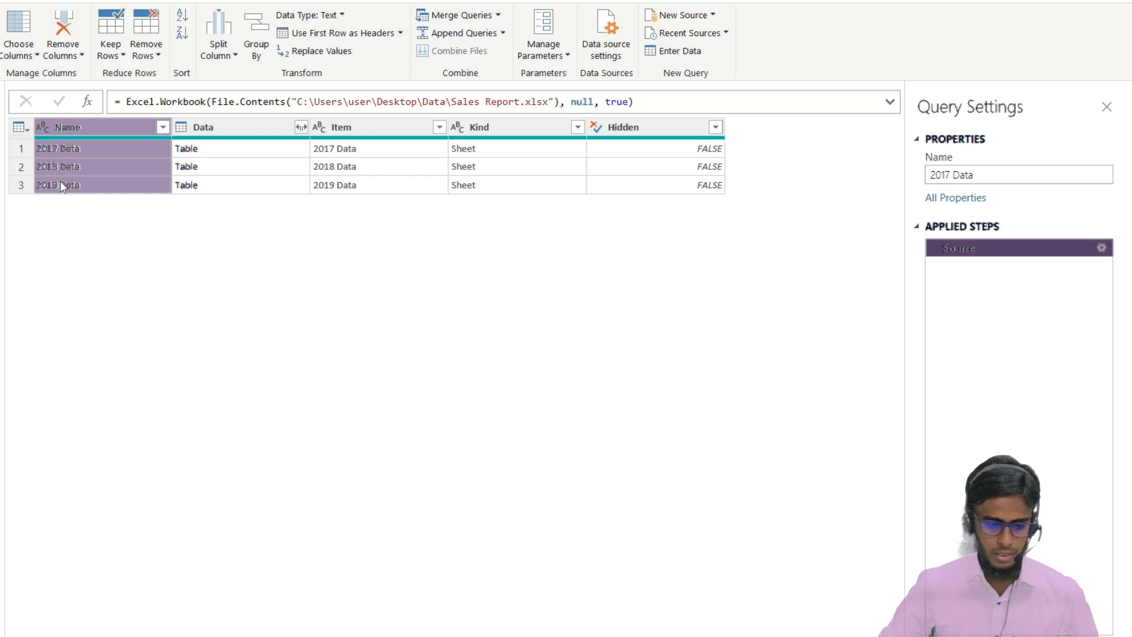
# Remove the Item, Kind and Hidden columns from the query
pyautogui.click(344, 125)
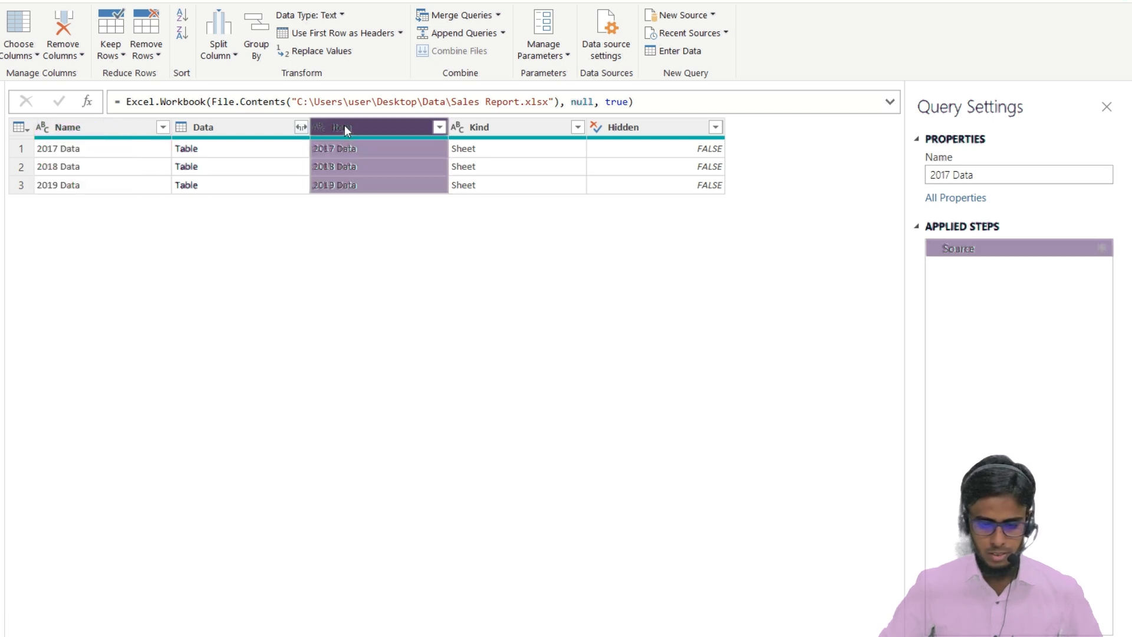
pyautogui.keyDown('ctrl'); pyautogui.click(479, 130); pyautogui.keyUp('ctrl')
pyautogui.keyDown('ctrl'); pyautogui.click(648, 126); pyautogui.keyUp('ctrl')
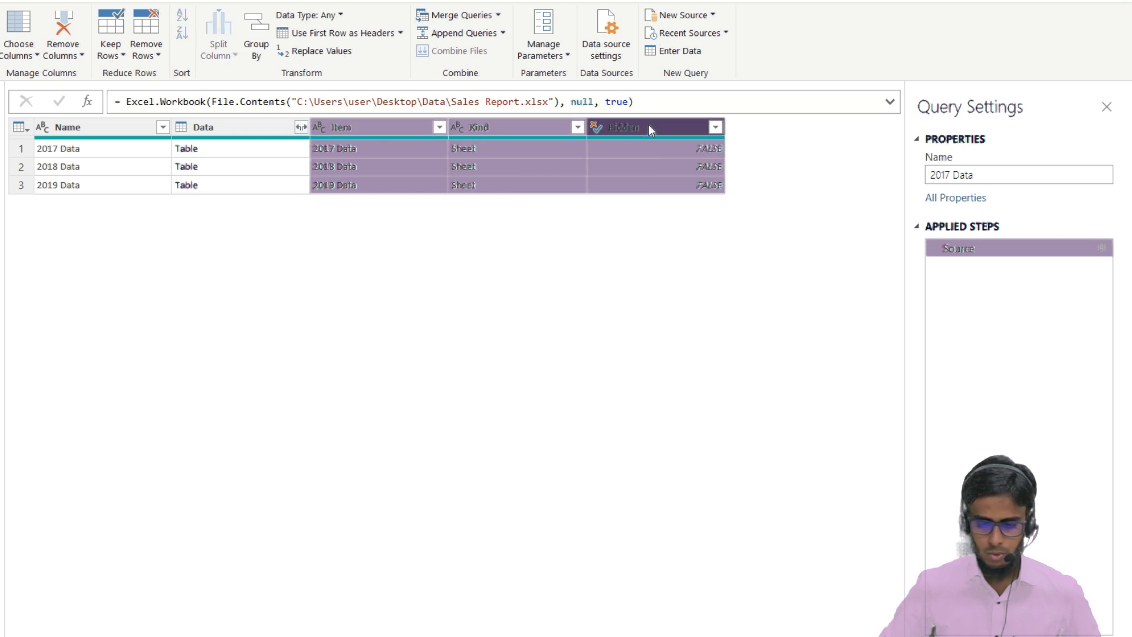
pyautogui.rightClick(622, 126)
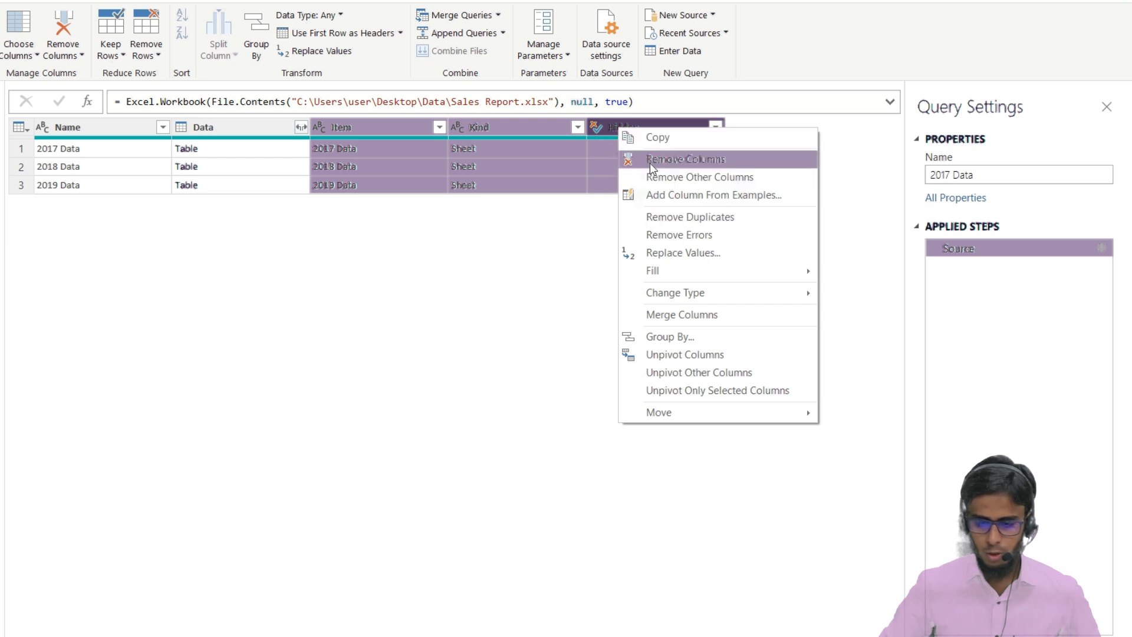
pyautogui.click(670, 158)
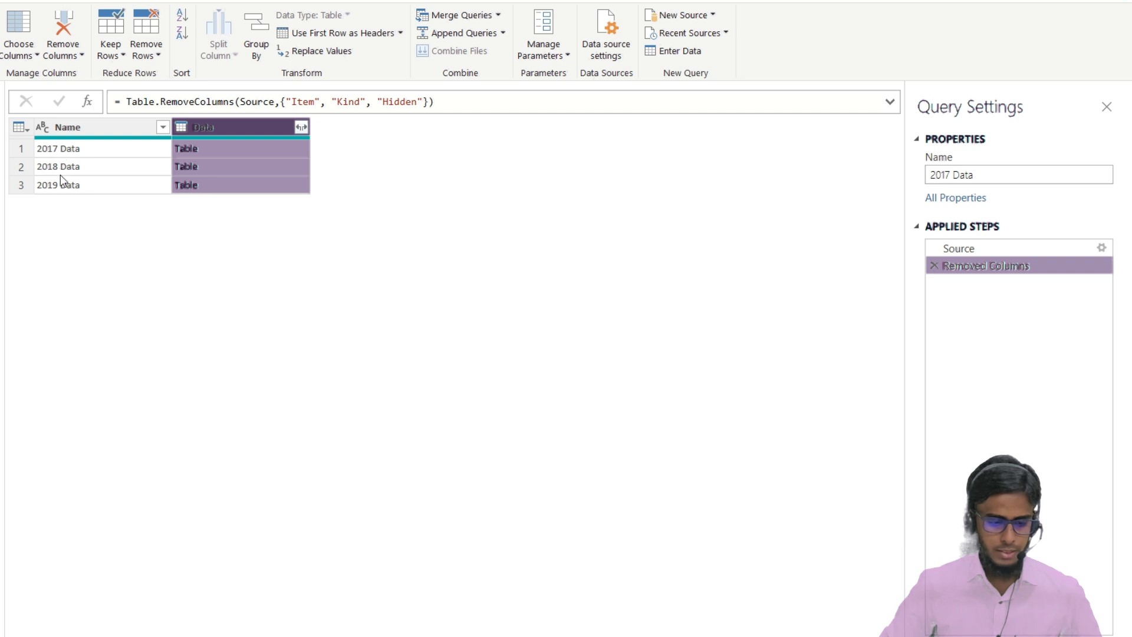
# Expand all columns of the Data tables, using the original column name as prefix
pyautogui.click(301, 128)
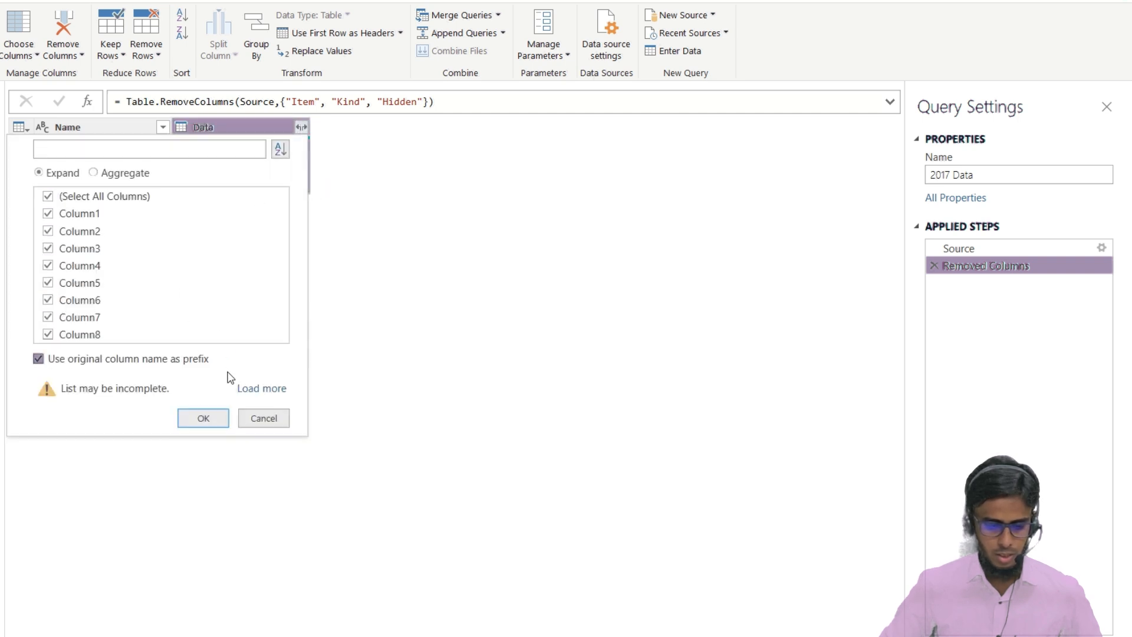
pyautogui.click(204, 418)
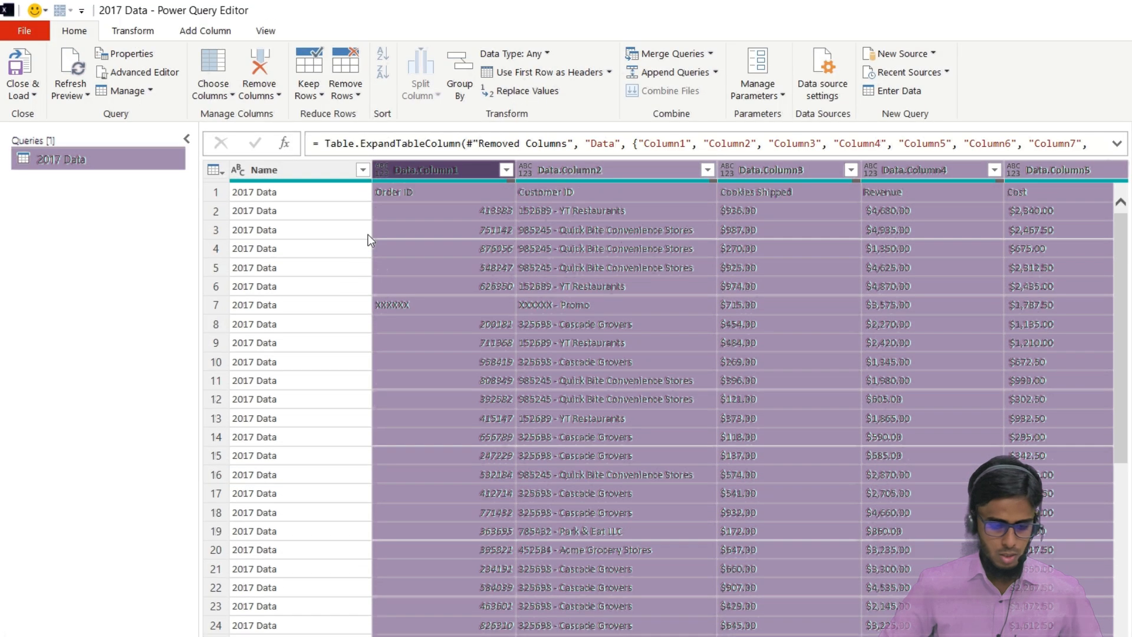
# Load the complete value list of the Name column's filter and apply it with 2017 Data, 2018 Data and 2019 Data selected
pyautogui.click(362, 171)
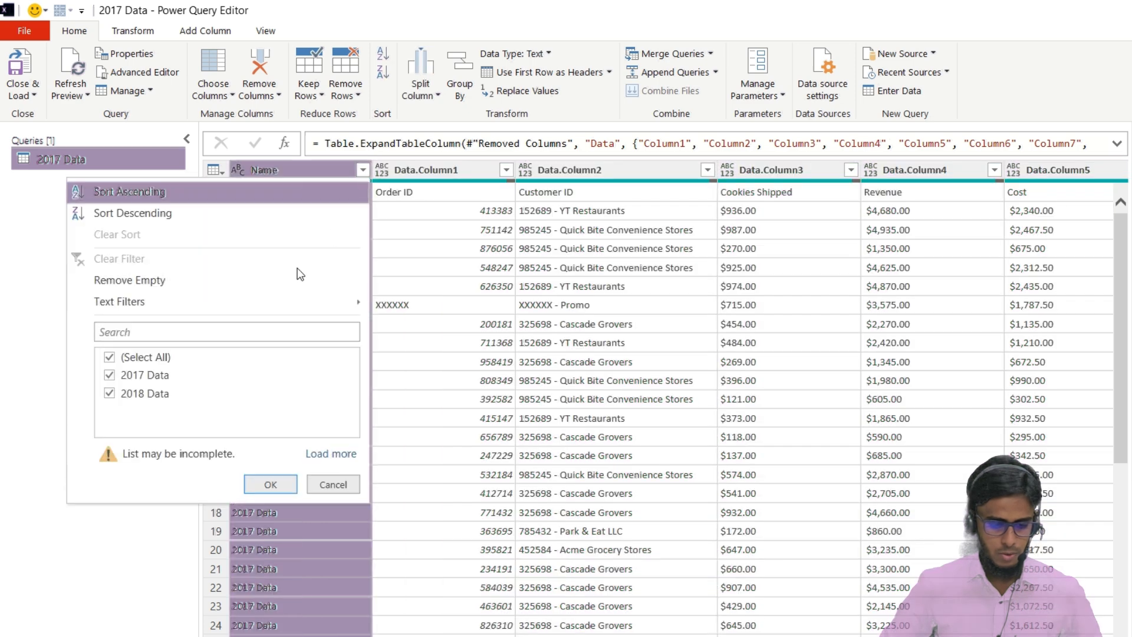
pyautogui.click(315, 451)
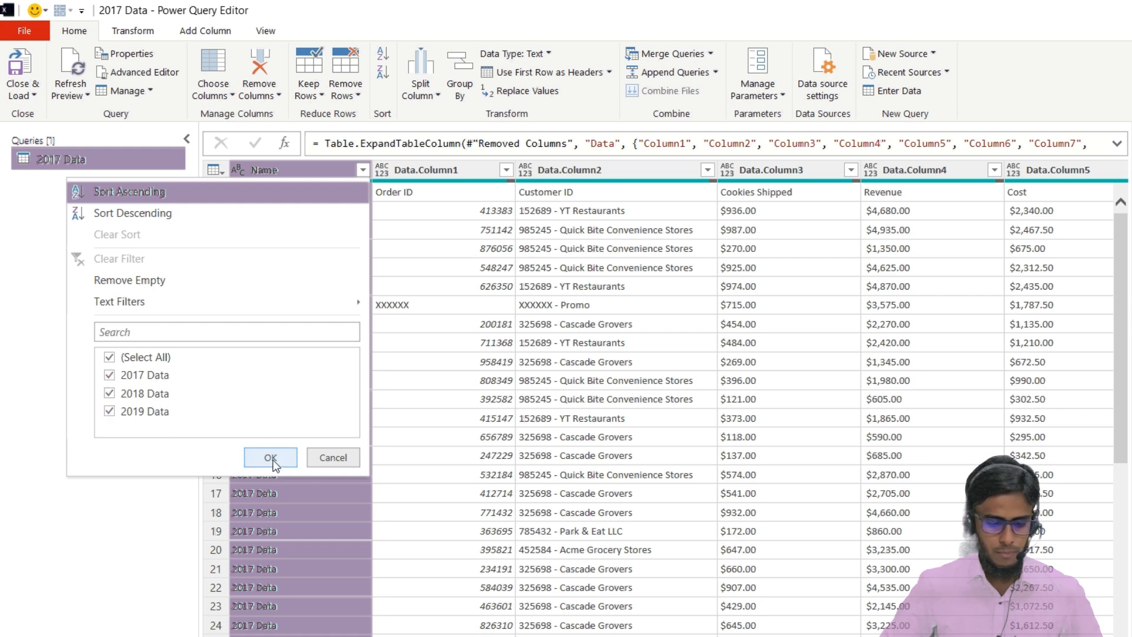
pyautogui.click(295, 455)
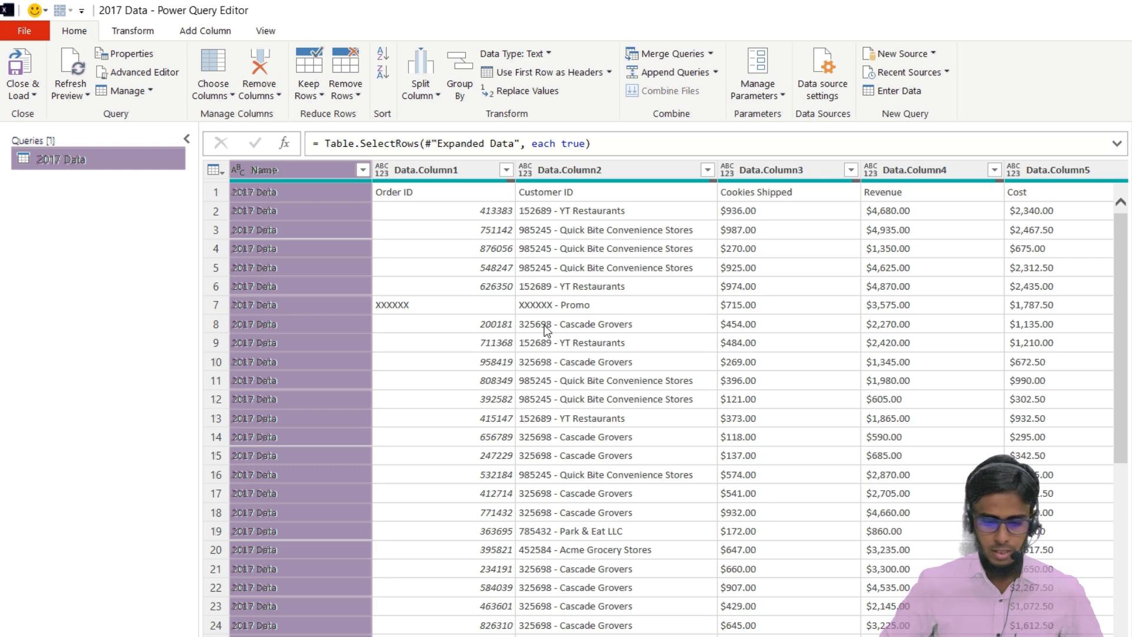
pyautogui.hscroll(5, 617, 313)
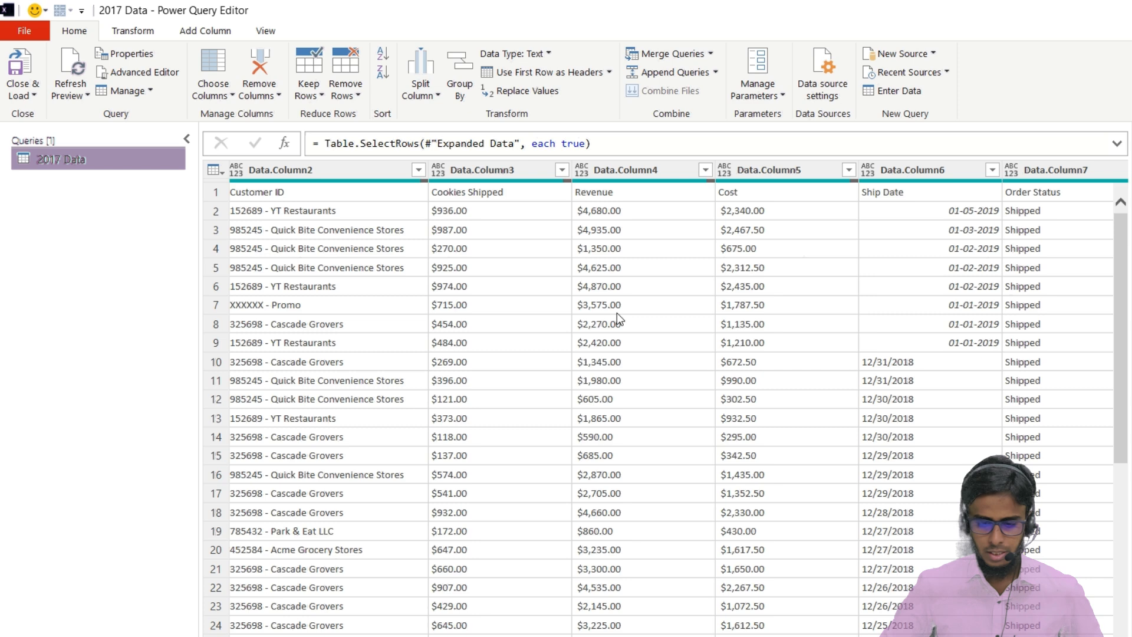
pyautogui.hscroll(-5, 617, 312)
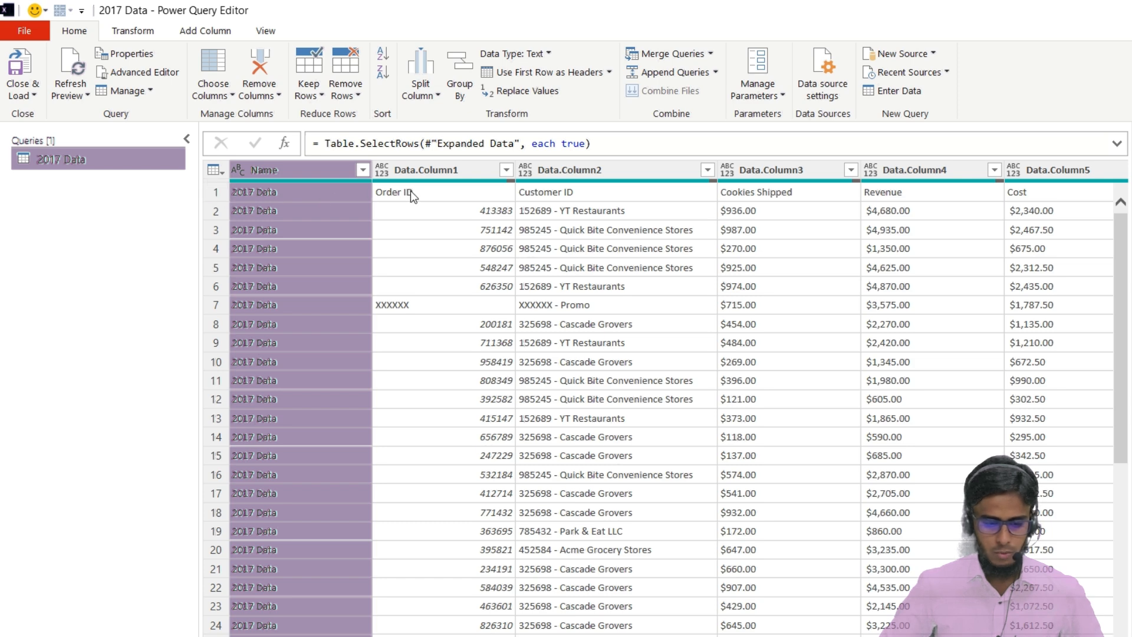
# Use the first row as headers and rename the 2017 Data column to Year
pyautogui.click(394, 201)
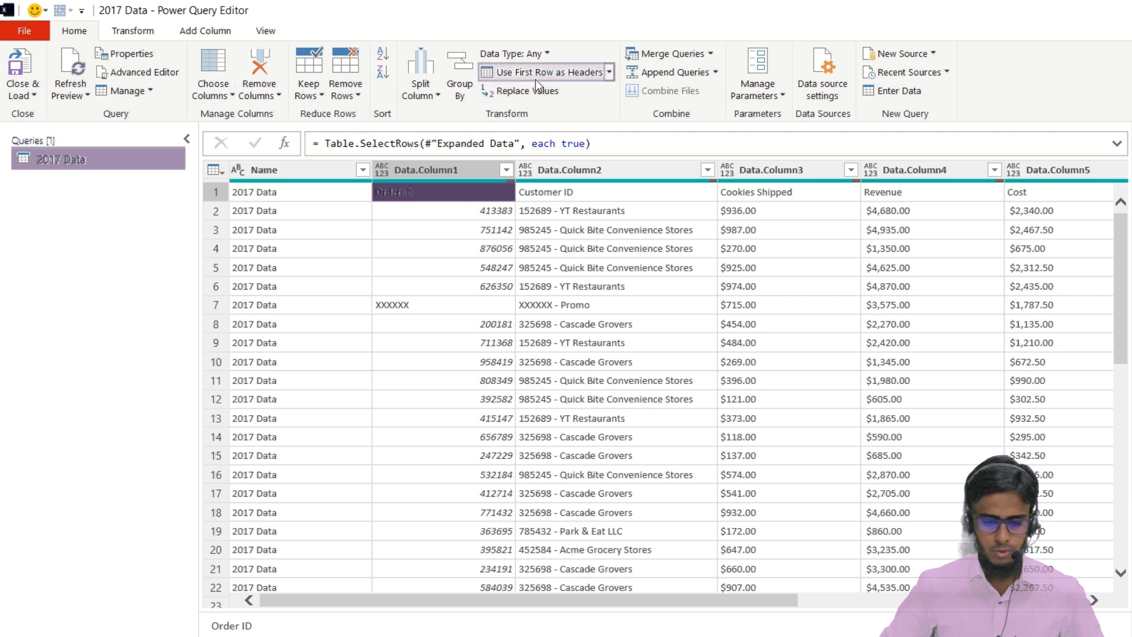
pyautogui.click(609, 72)
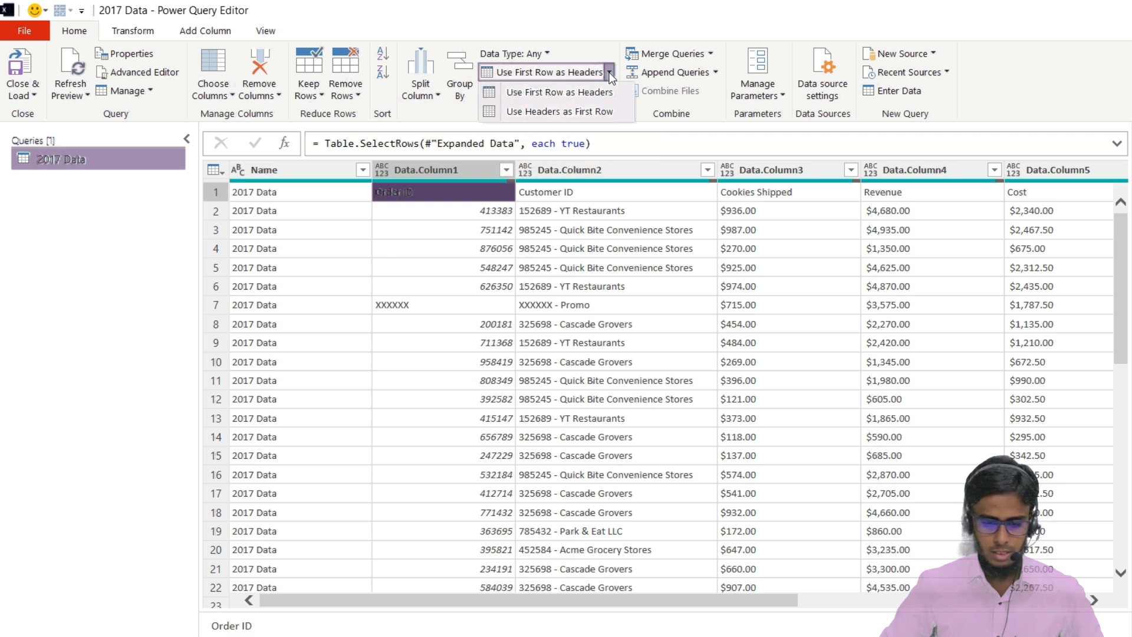
pyautogui.click(559, 93)
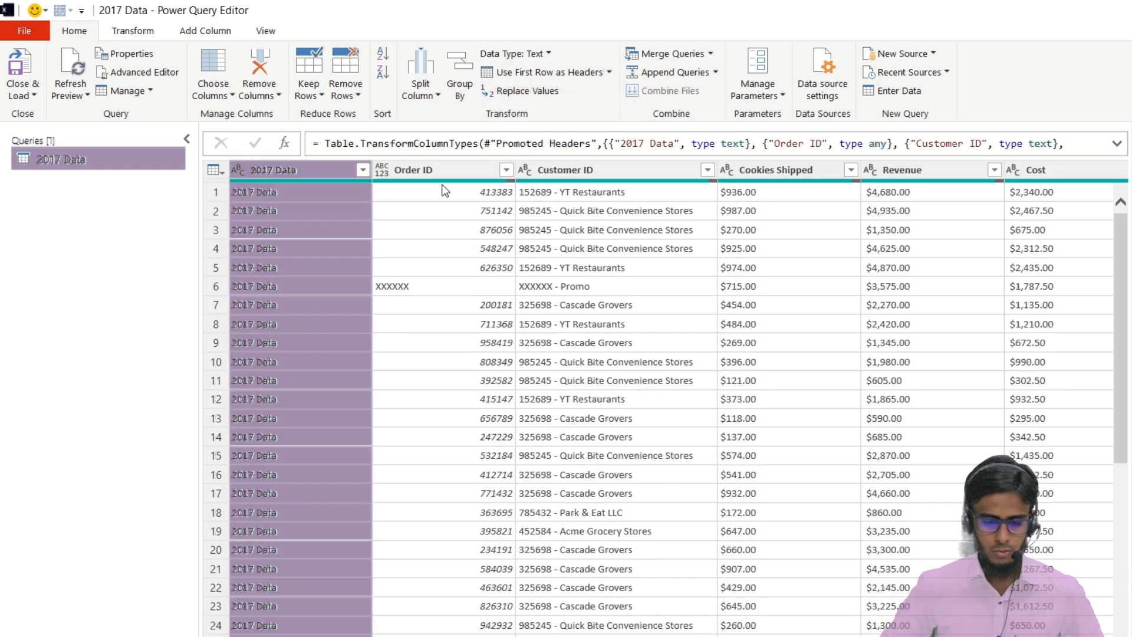
pyautogui.doubleClick(289, 175)
pyautogui.write('Na')
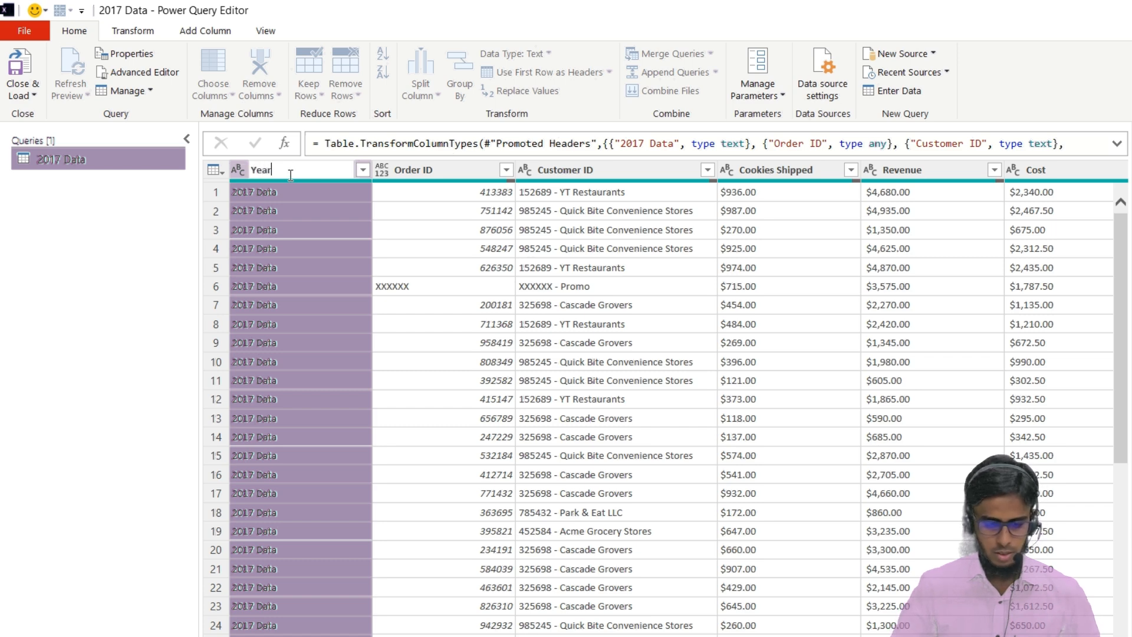
pyautogui.press('Return')
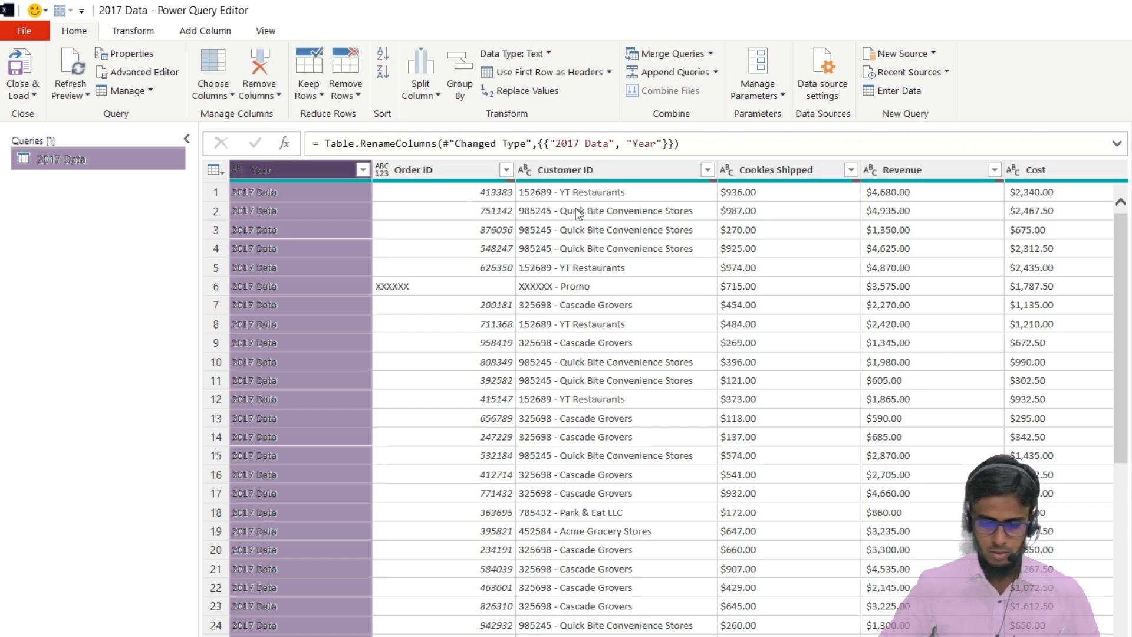
# Remove the empty Column9 from the query
pyautogui.hscroll(5, 576, 212)
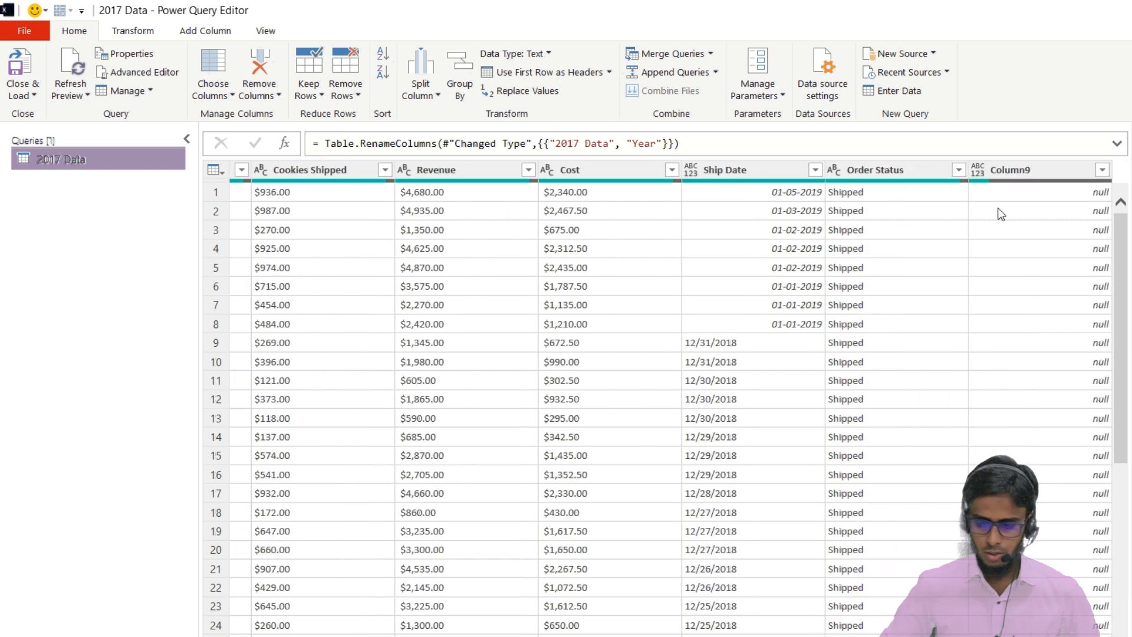
pyautogui.rightClick(1009, 166)
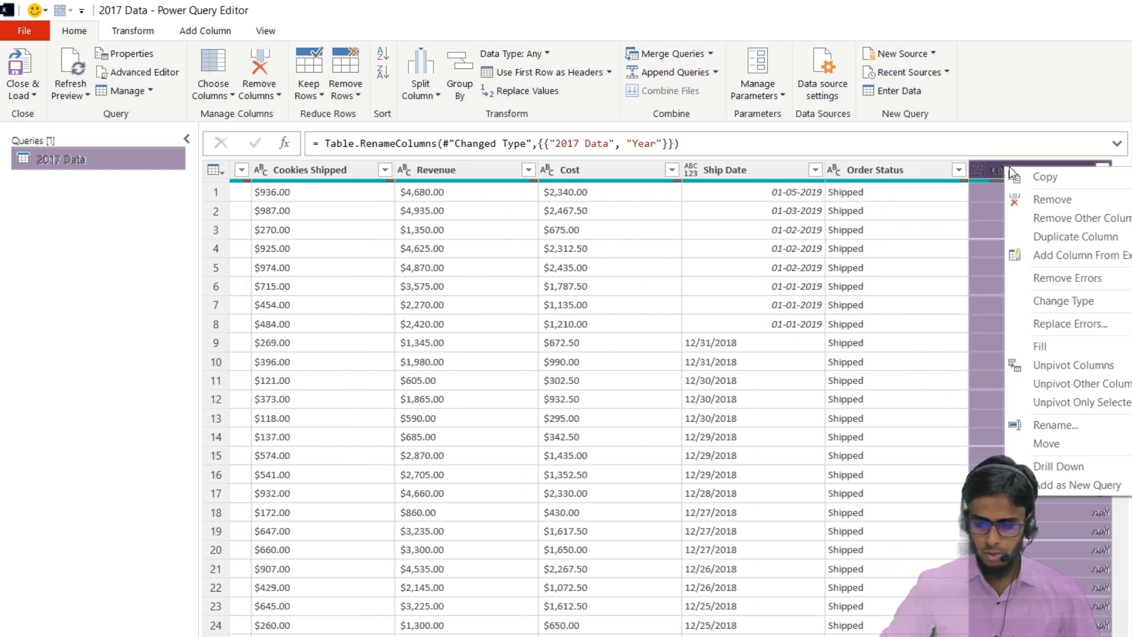
pyautogui.click(1051, 200)
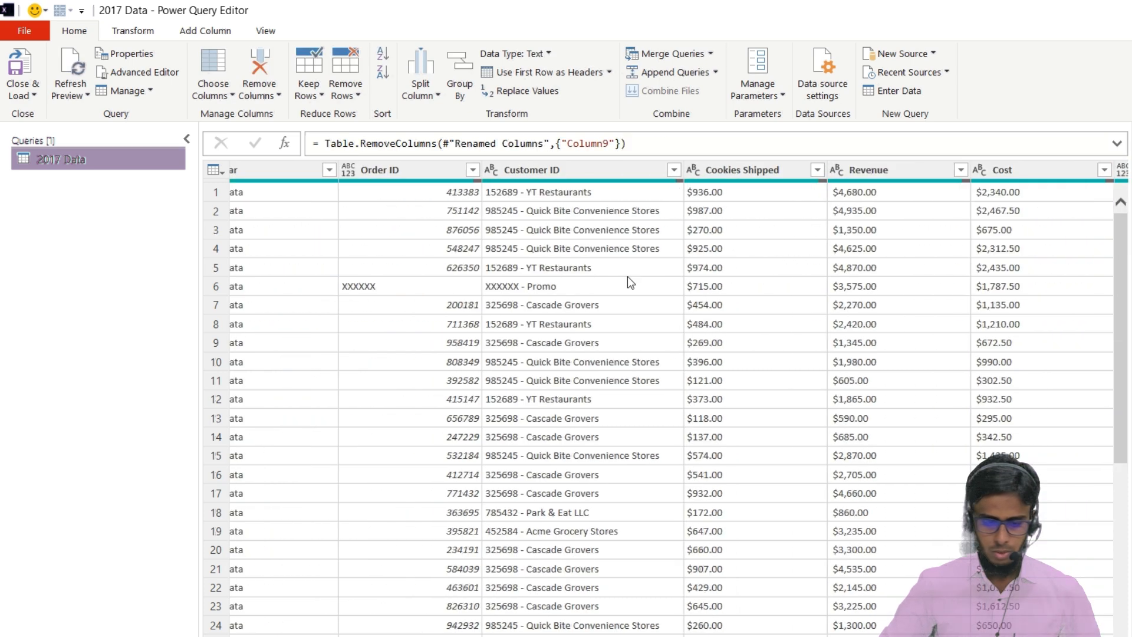
# Filter the Order ID column to exclude the null, Order ID and XXXXXX entries
pyautogui.hscroll(-1, 383, 264)
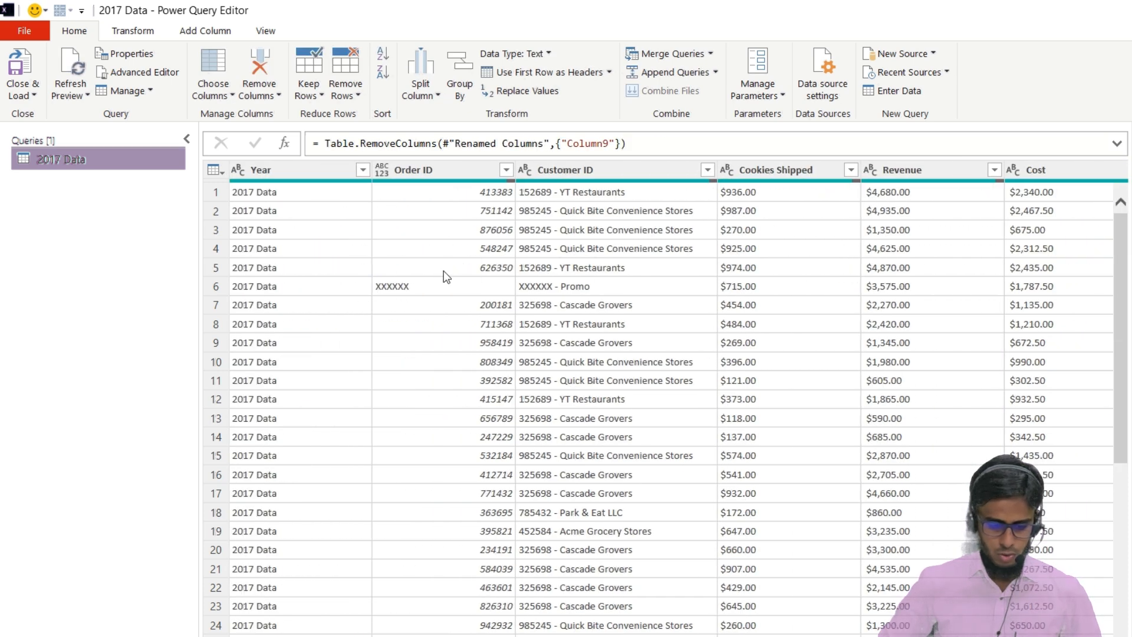
pyautogui.scroll(-3, 448, 283)
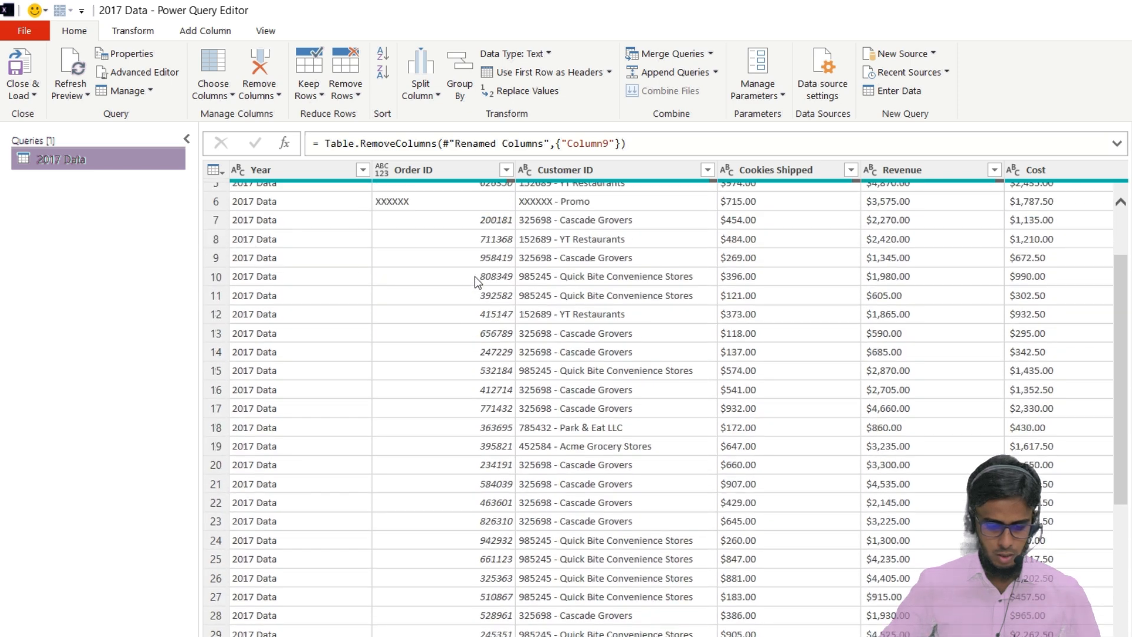
pyautogui.scroll(3, 475, 276)
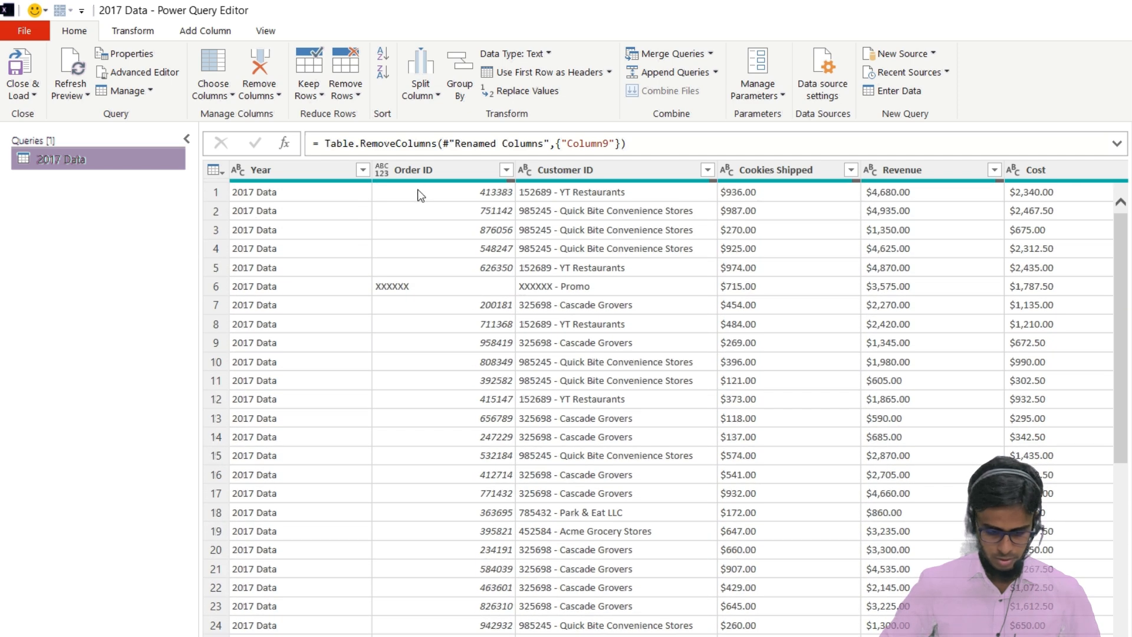
pyautogui.click(460, 287)
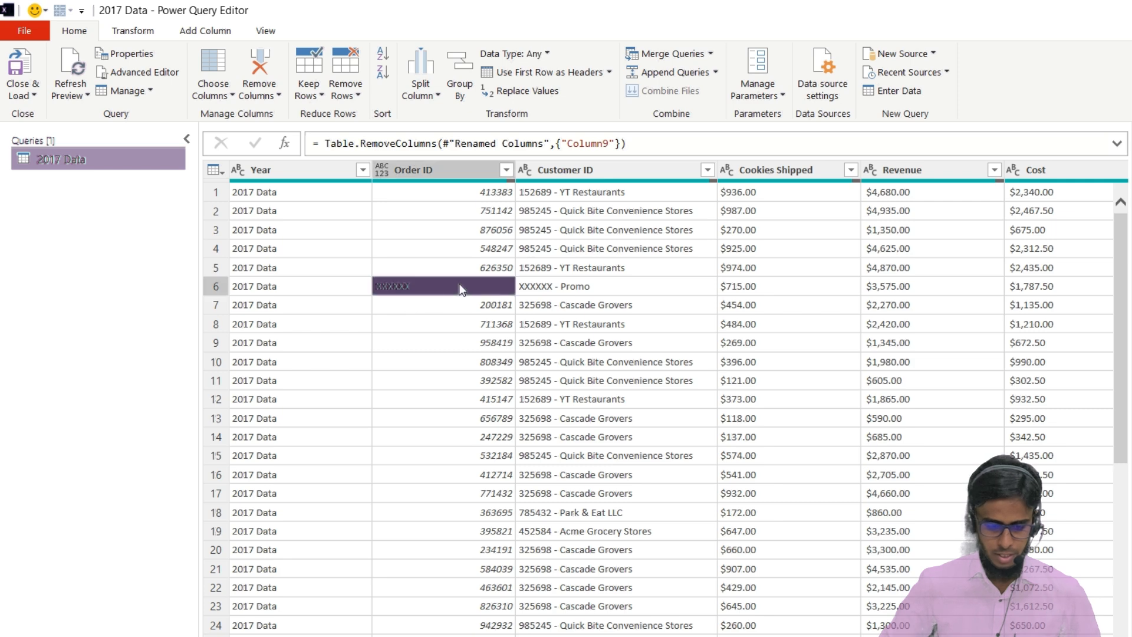
pyautogui.click(506, 171)
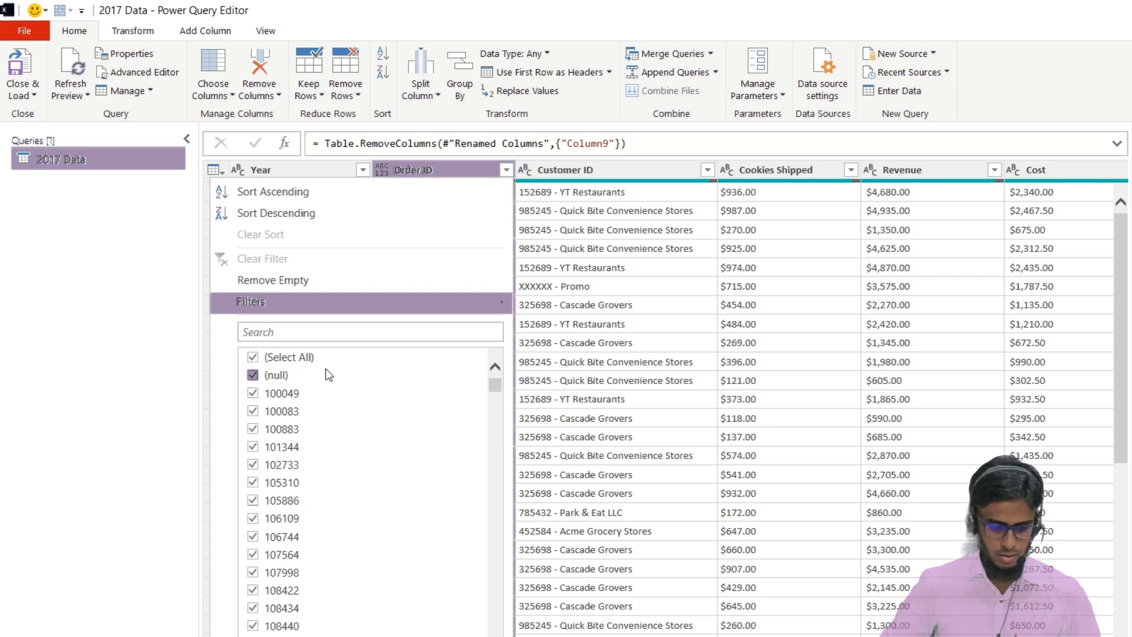
pyautogui.click(273, 376)
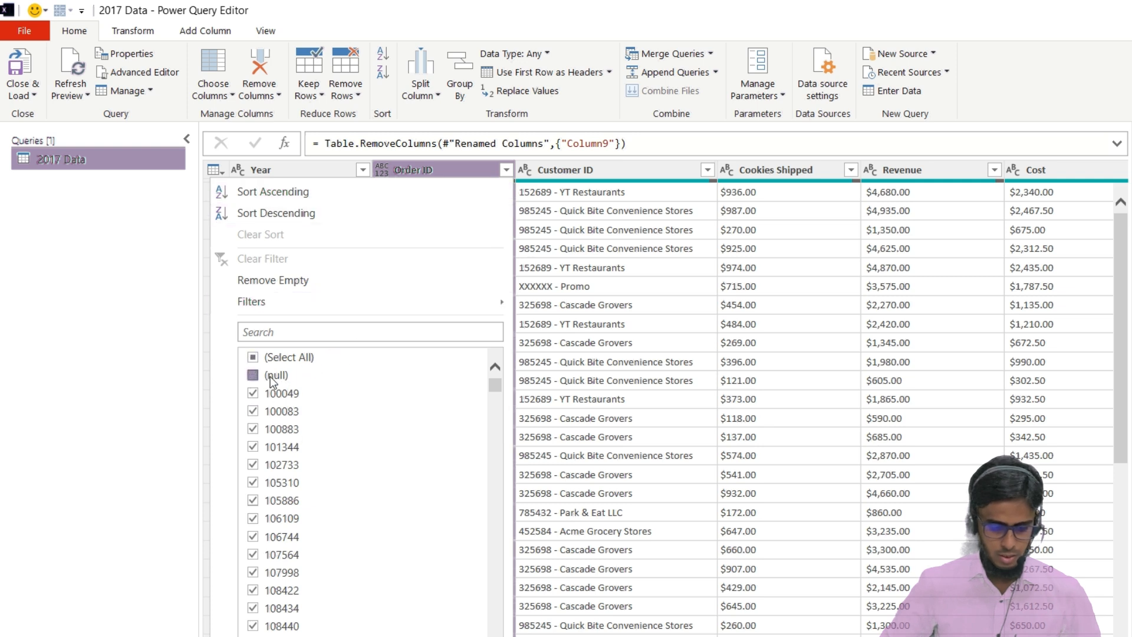
pyautogui.scroll(-3, 336, 493)
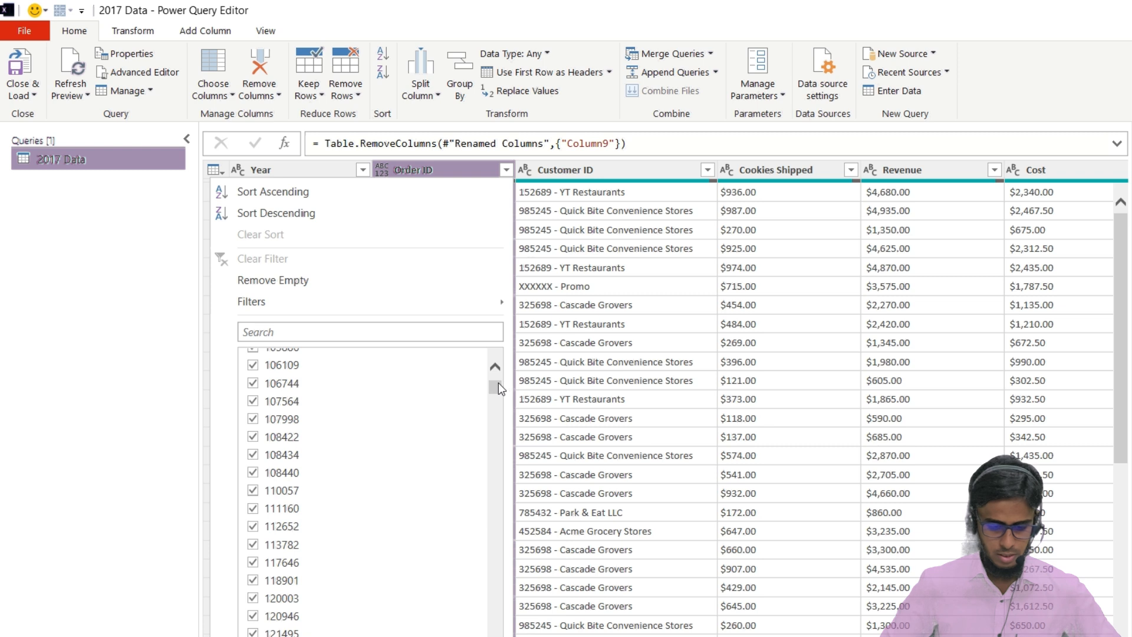
pyautogui.moveTo(497, 386); pyautogui.dragTo(498, 624)
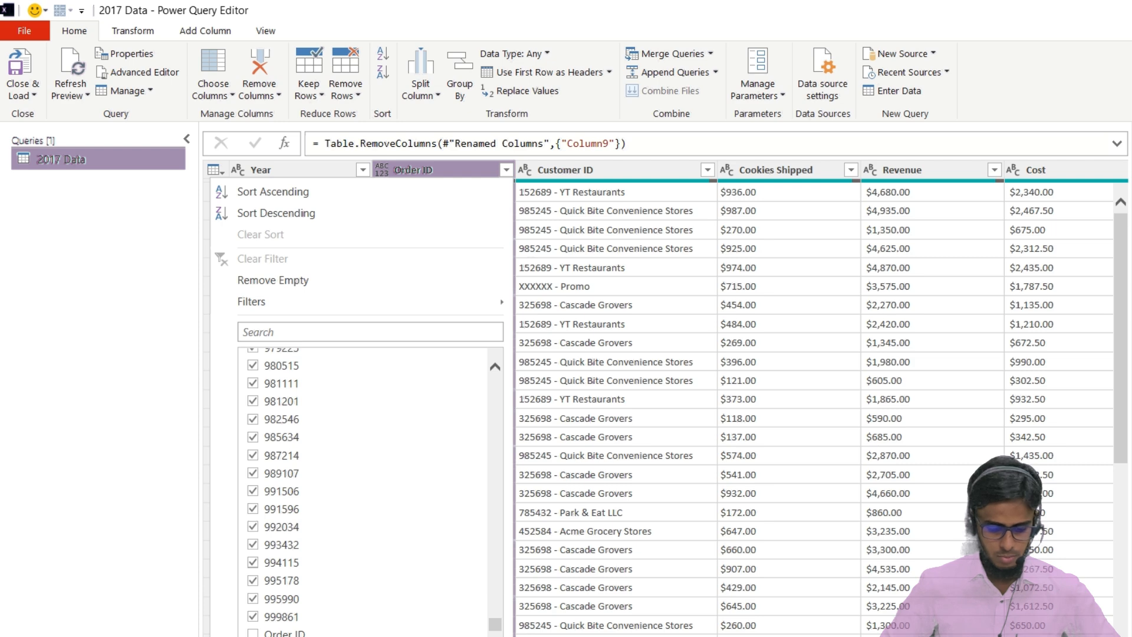
pyautogui.click(412, 636)
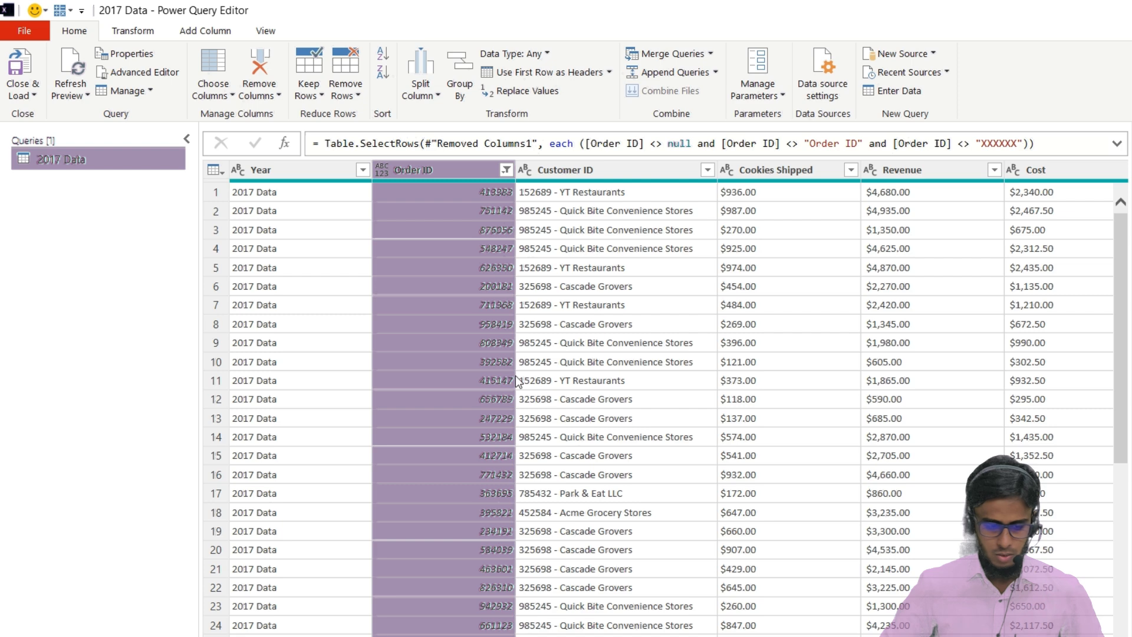
# Close and load the cleaned query into a worksheet table of the workbook
pyautogui.scroll(-8, 515, 376)
pyautogui.scroll(-1, 516, 376)
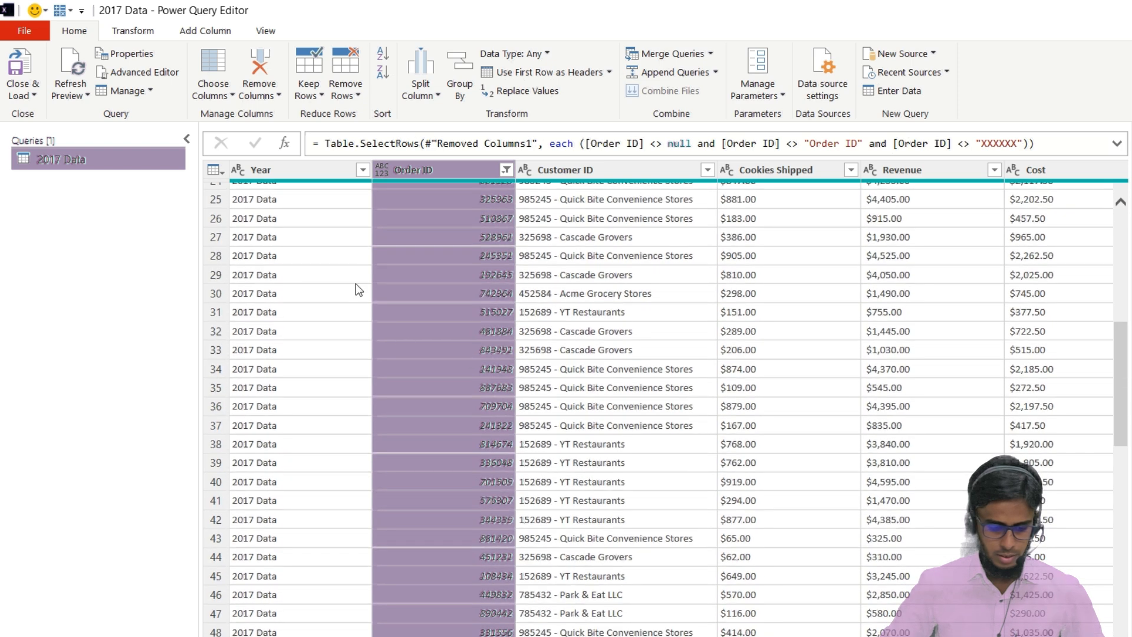
pyautogui.click(362, 170)
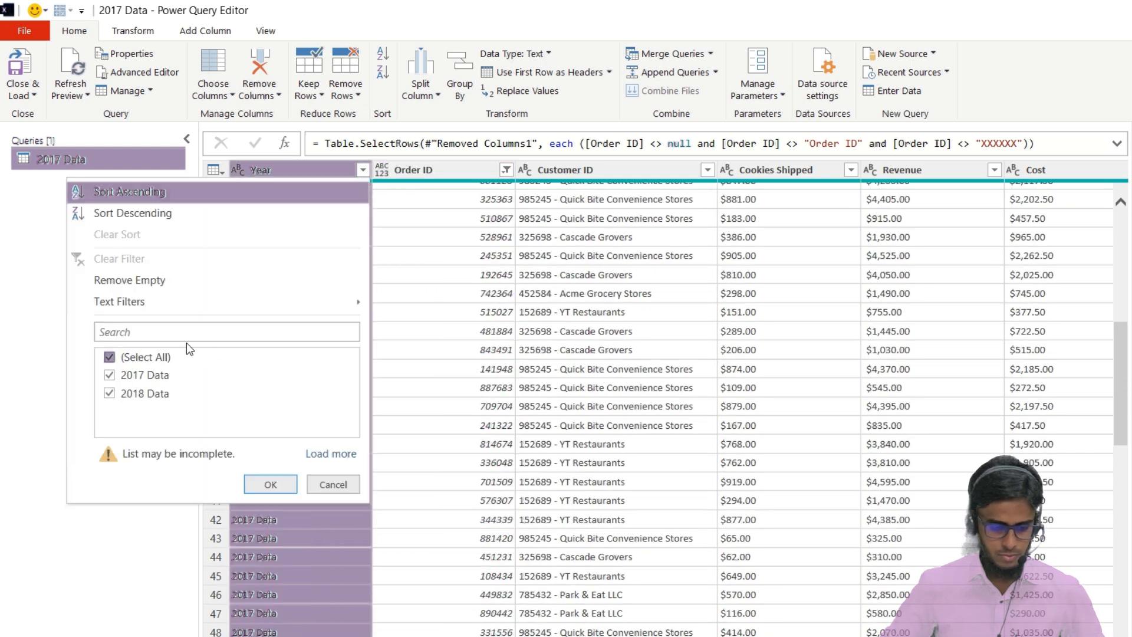
pyautogui.click(543, 319)
pyautogui.scroll(-2, 542, 319)
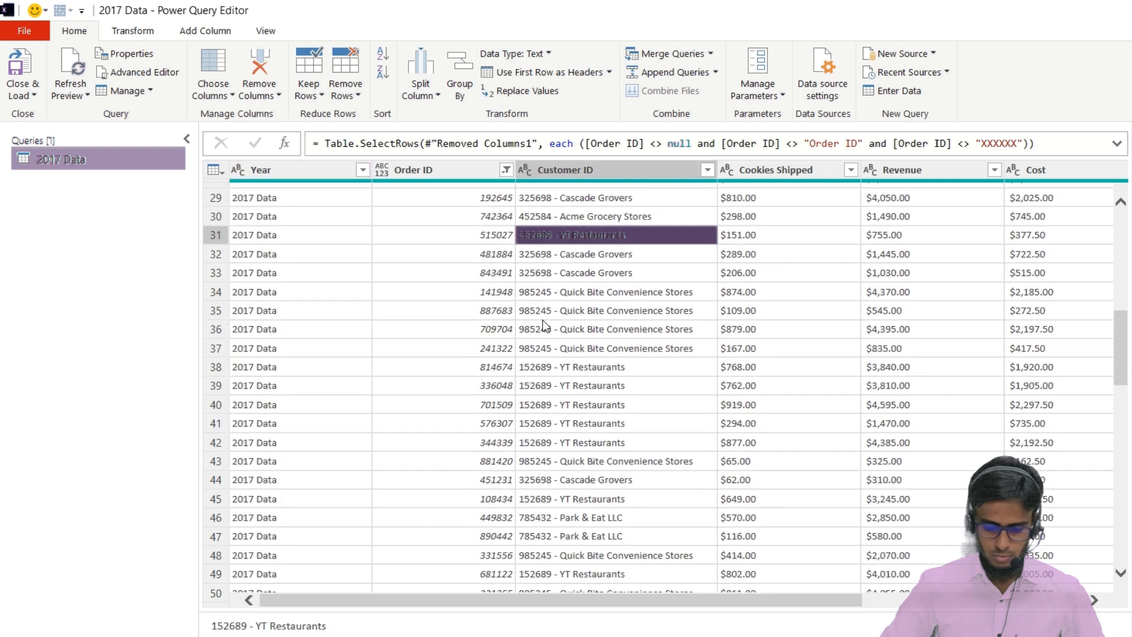
pyautogui.scroll(3, 542, 319)
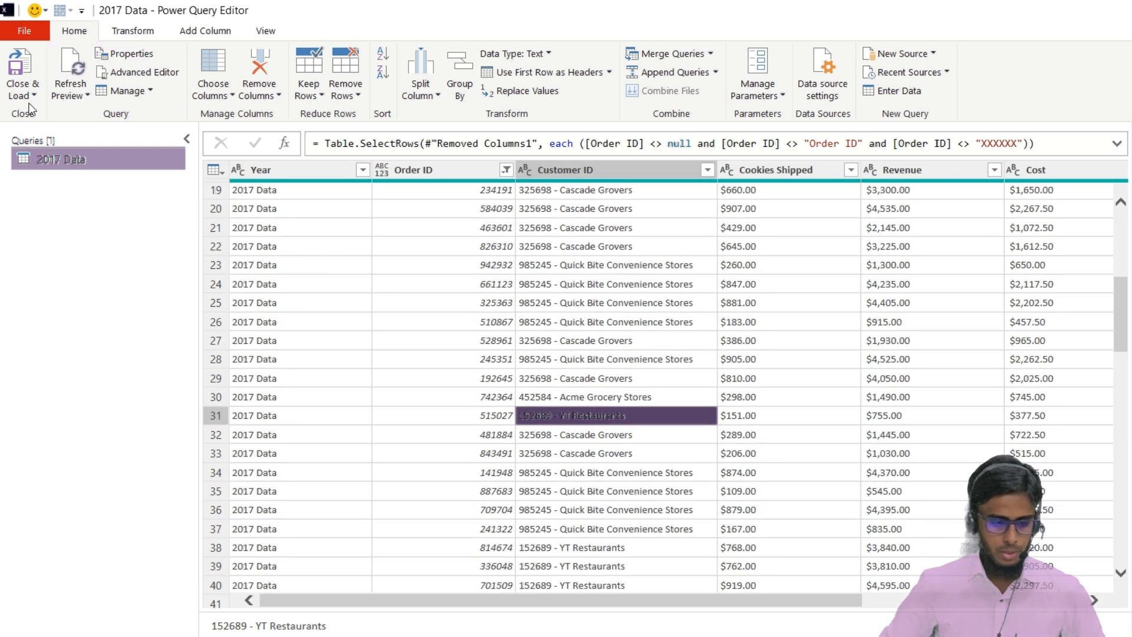
pyautogui.click(23, 91)
pyautogui.click(50, 113)
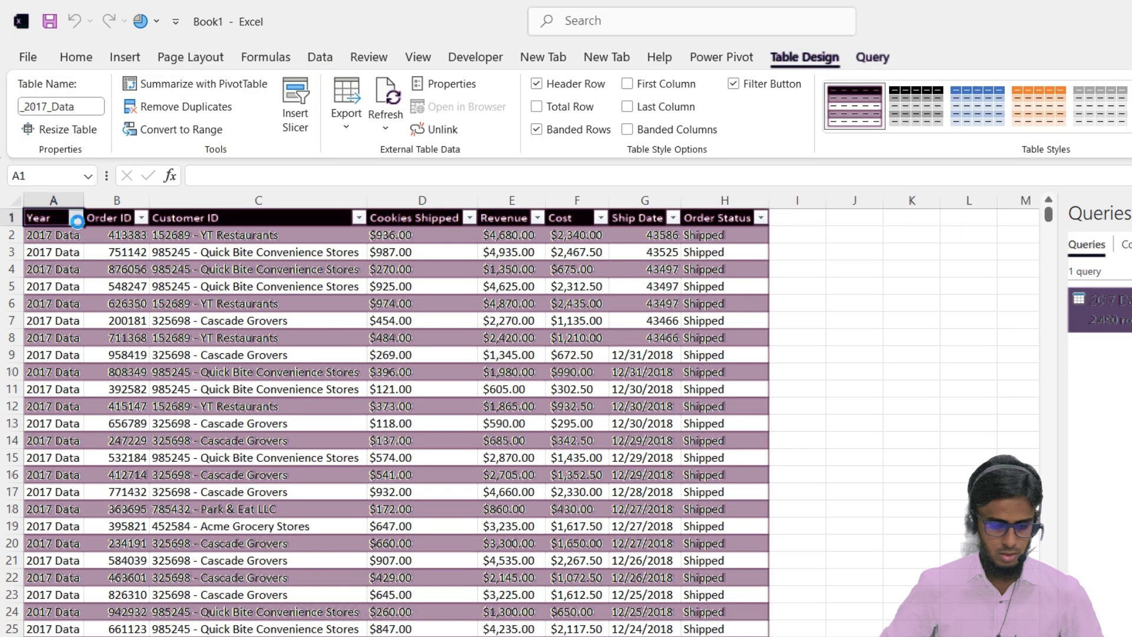
# Examine the loaded table, the values offered by its Year filter and the preview of the 2017 Data query
pyautogui.click(75, 218)
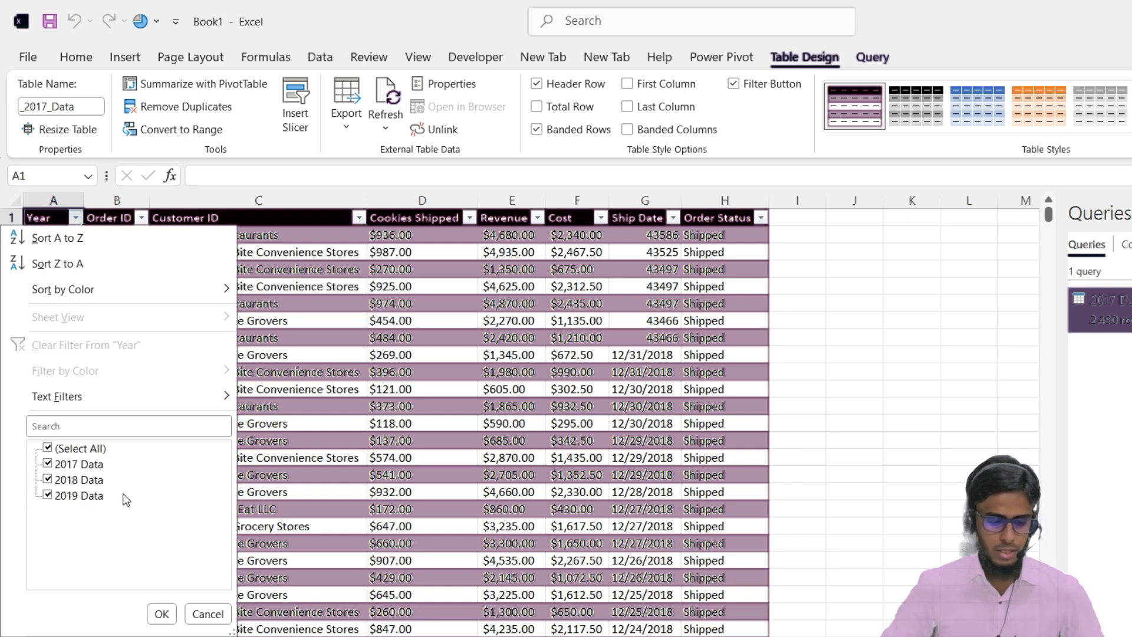
pyautogui.click(366, 395)
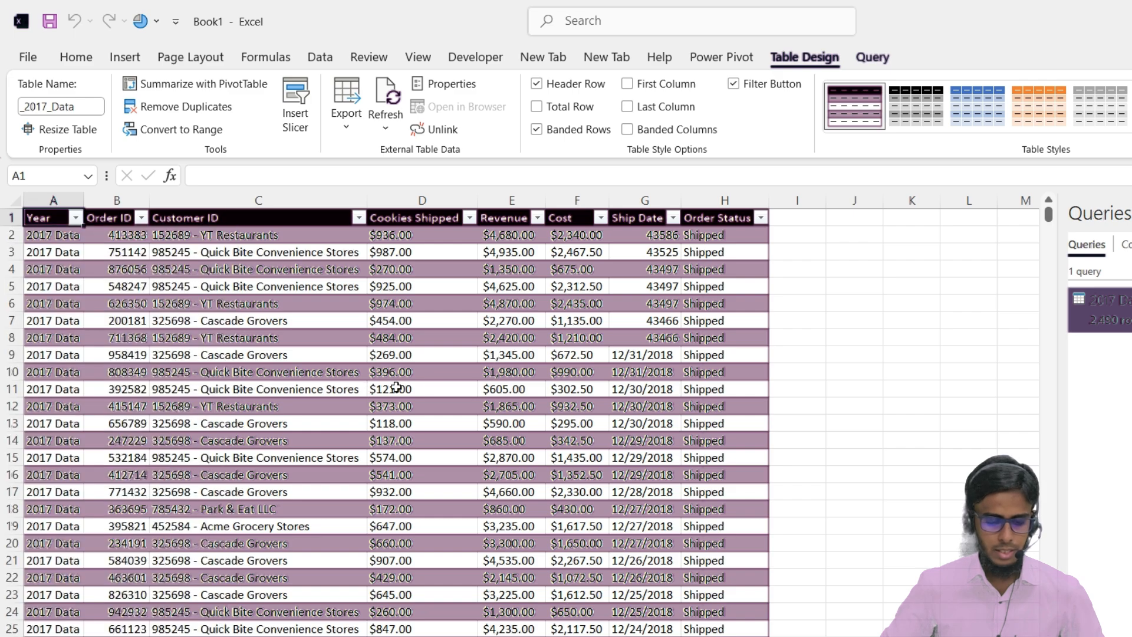
pyautogui.scroll(-6, 432, 385)
pyautogui.scroll(6, 432, 385)
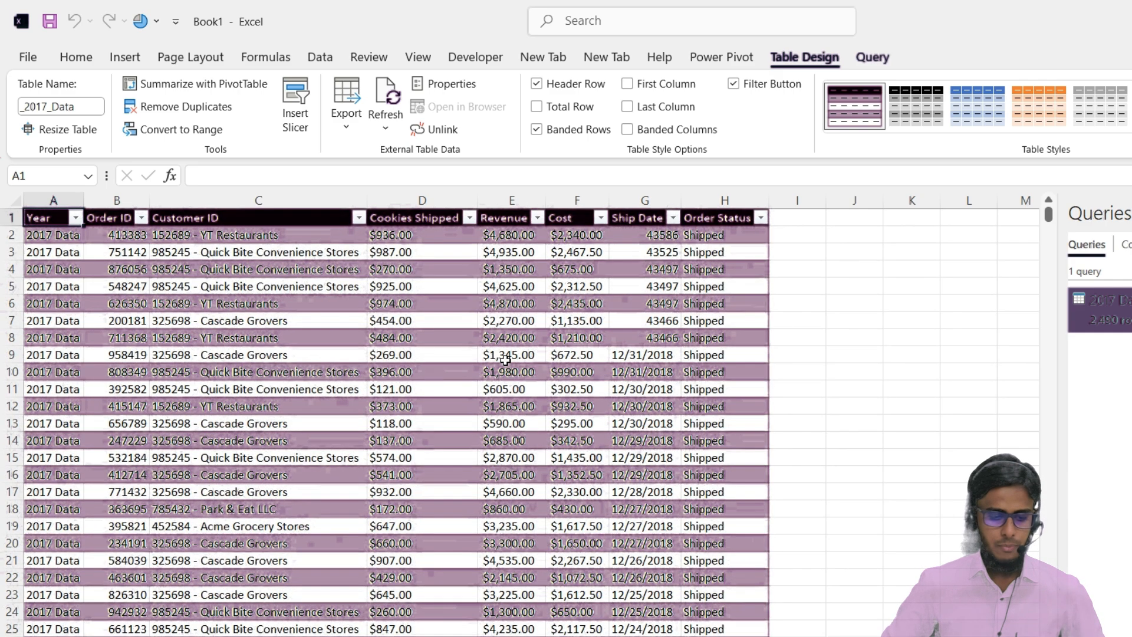
pyautogui.scroll(-2, 500, 377)
pyautogui.scroll(2, 500, 376)
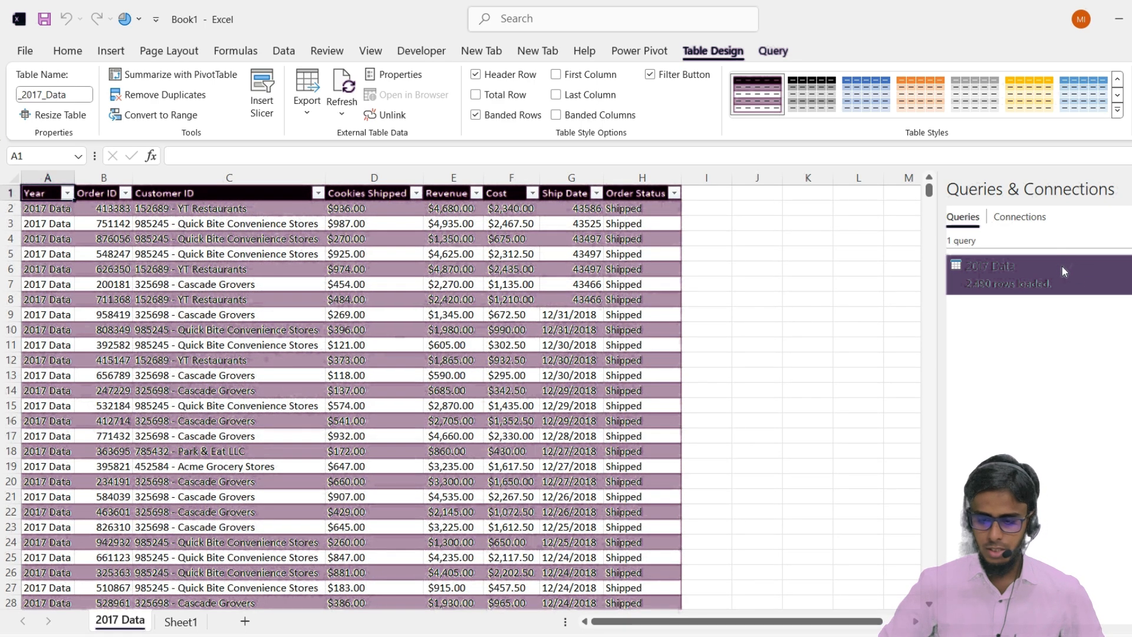
pyautogui.moveTo(1064, 269)
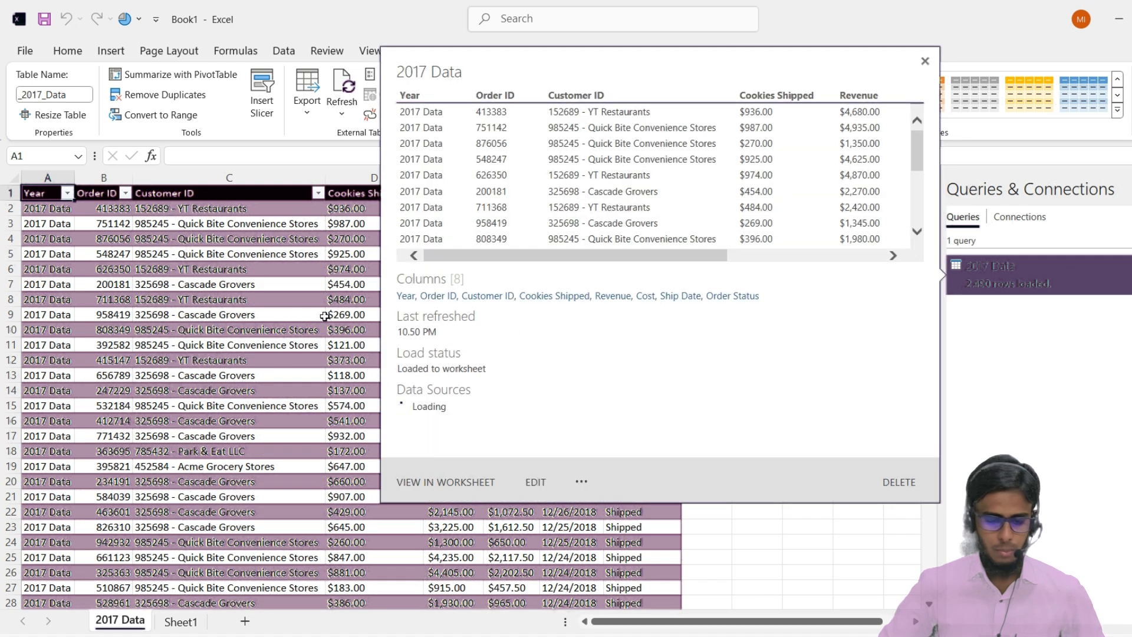
pyautogui.click(216, 330)
pyautogui.scroll(-2, 261, 373)
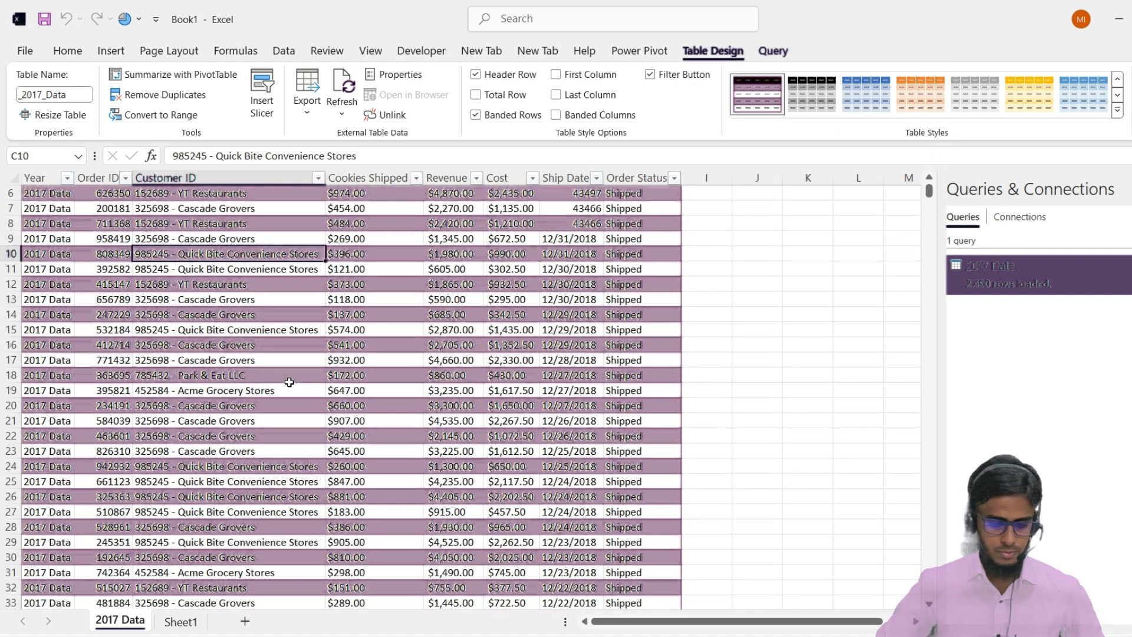
pyautogui.hotkey('alt', 'Tab')
pyautogui.hotkey('alt', 'Tab')
pyautogui.hotkey('alt', 'Tab')
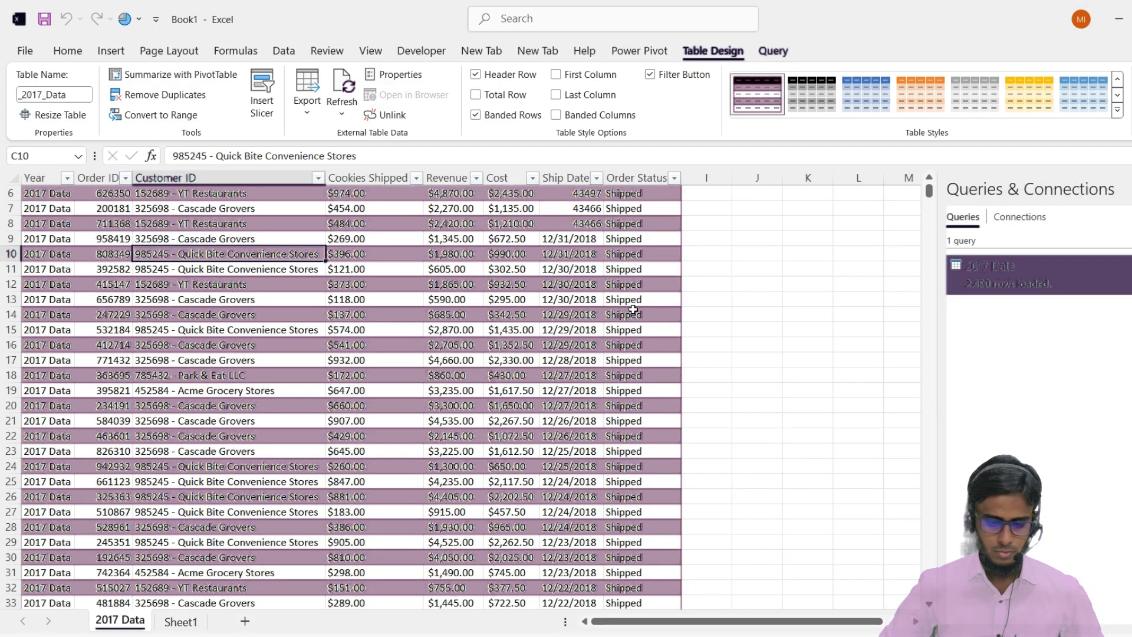
pyautogui.scroll(2, 754, 288)
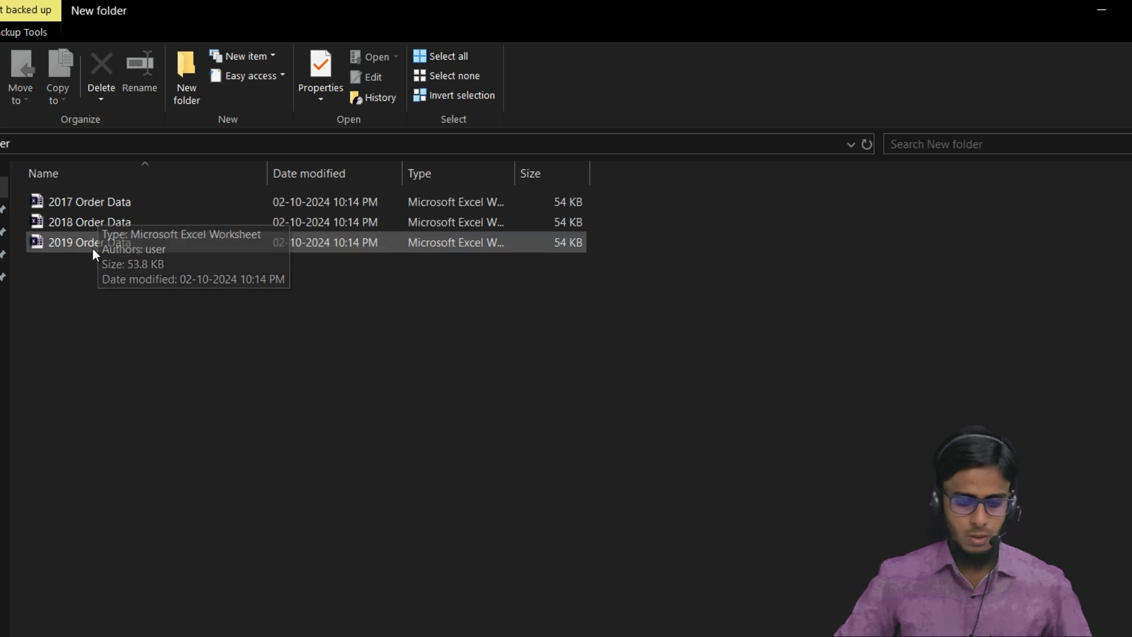
# Open the 2017 Order Data workbook from New folder to view its layout, and create a new blank workbook
pyautogui.doubleClick(73, 196)
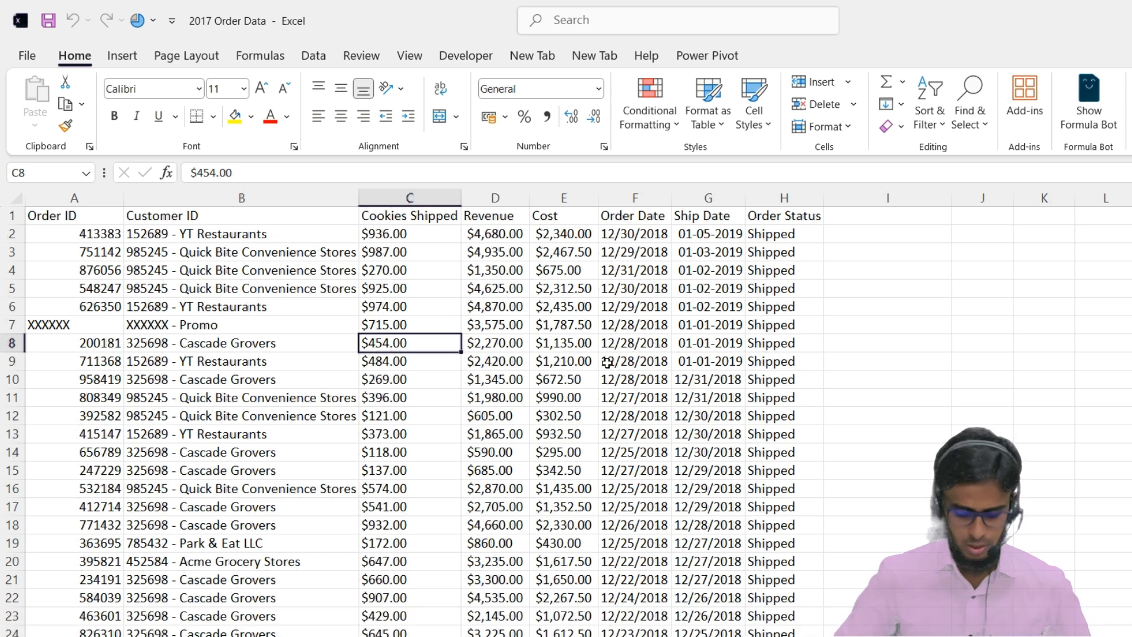
pyautogui.hotkey('ctrl', 'n')
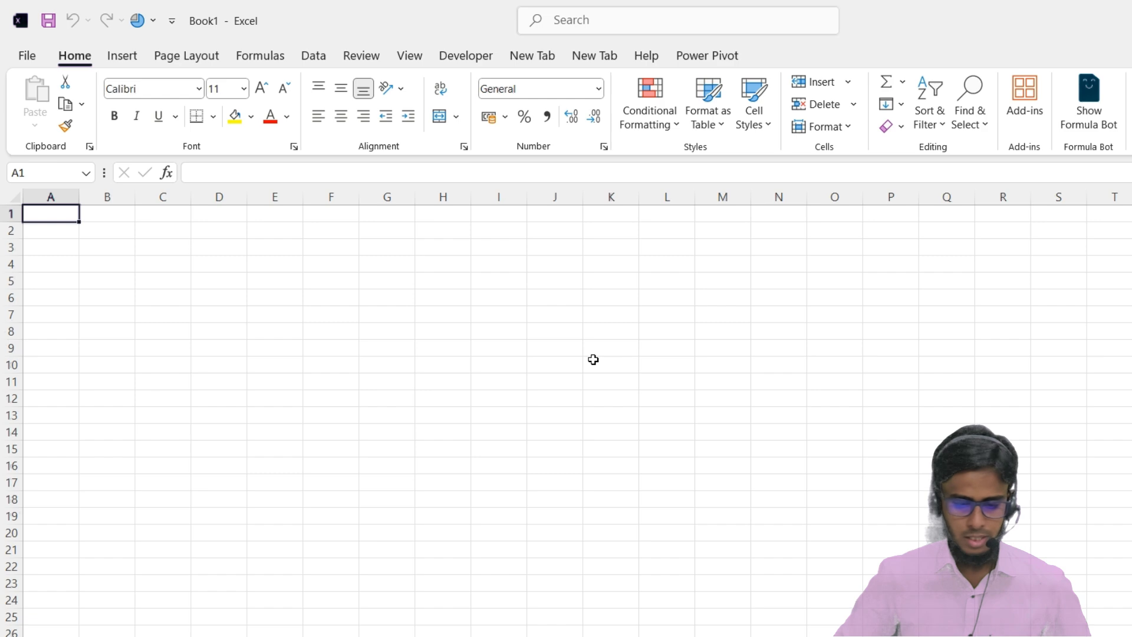
pyautogui.hotkey('ctrl', 'w')
pyautogui.hotkey('ctrl', 'n')
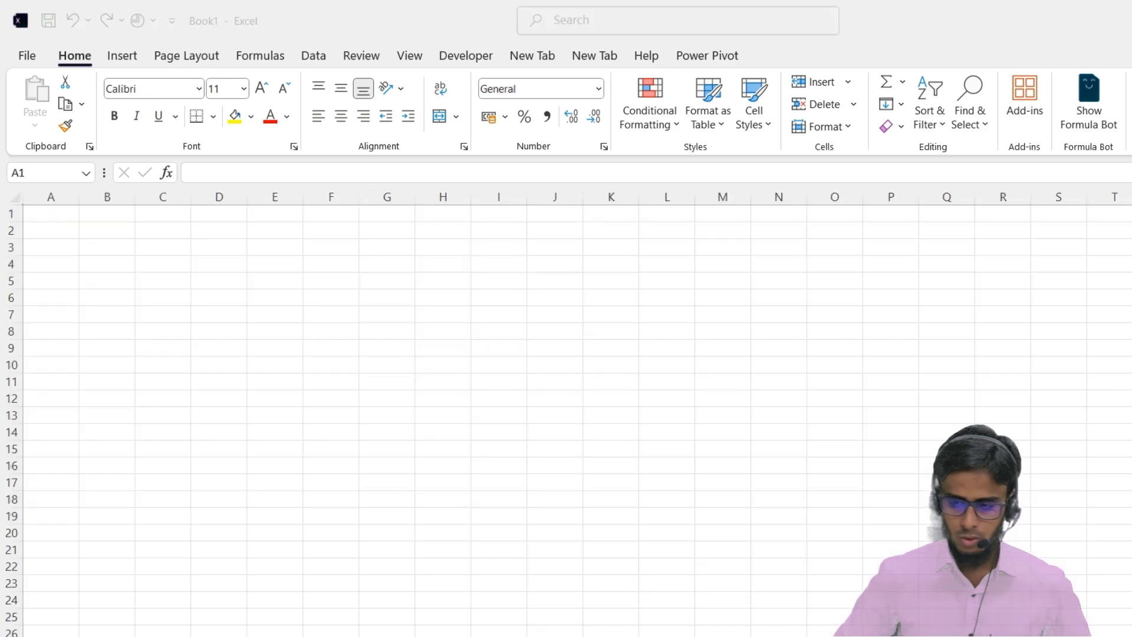
# Import the order files from the folder Desktop\Data\New folder as a folder data source
pyautogui.click(313, 55)
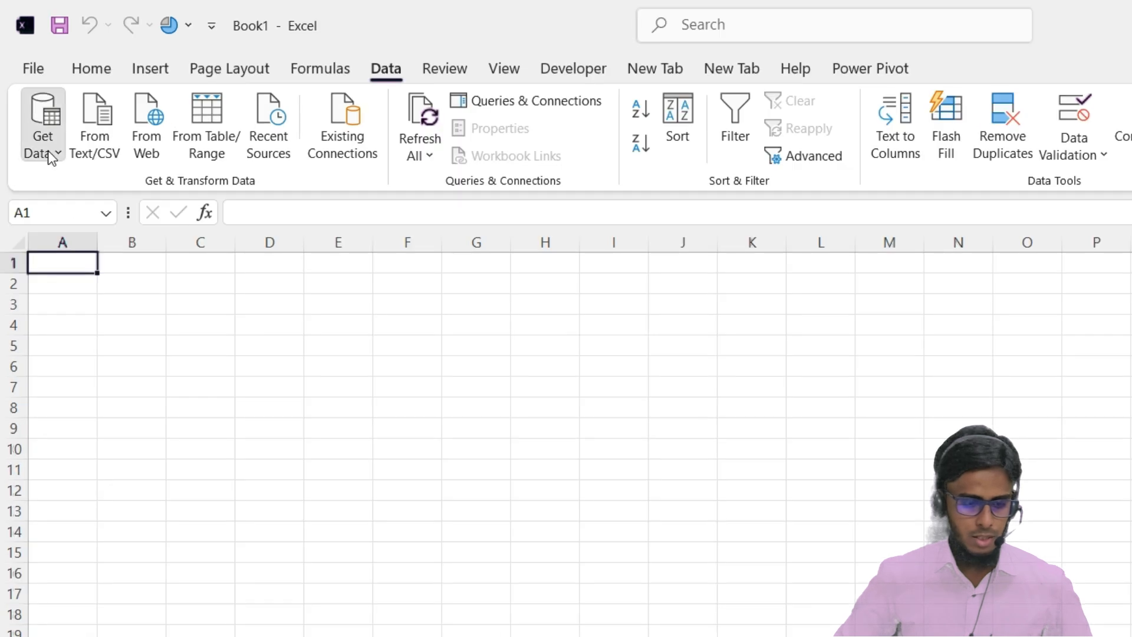
pyautogui.click(48, 148)
pyautogui.moveTo(103, 190)
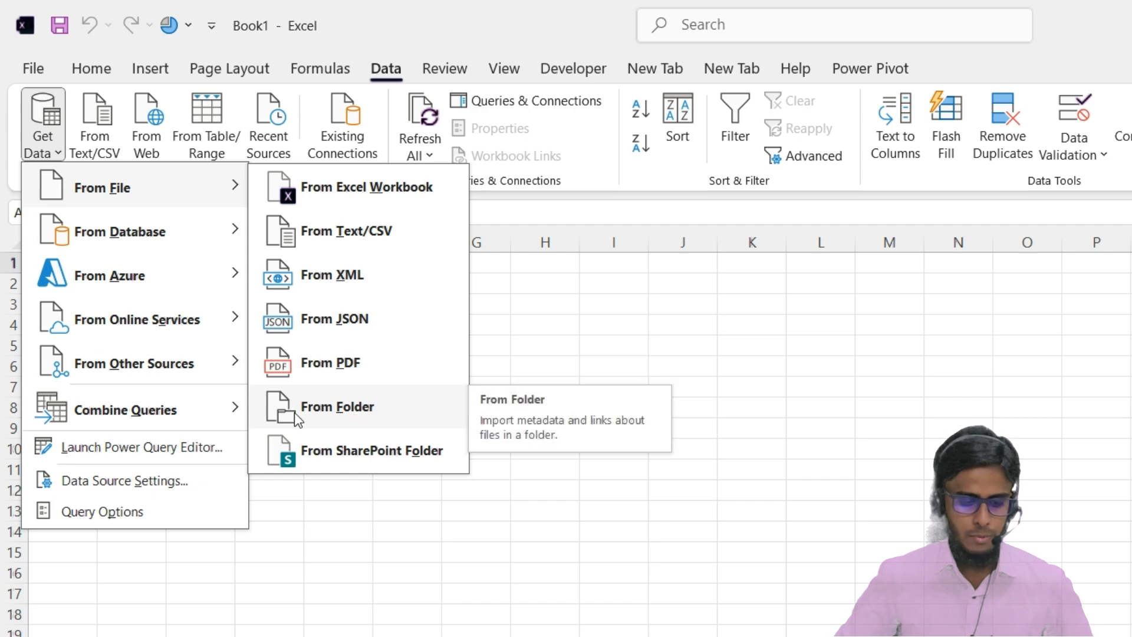
pyautogui.click(323, 411)
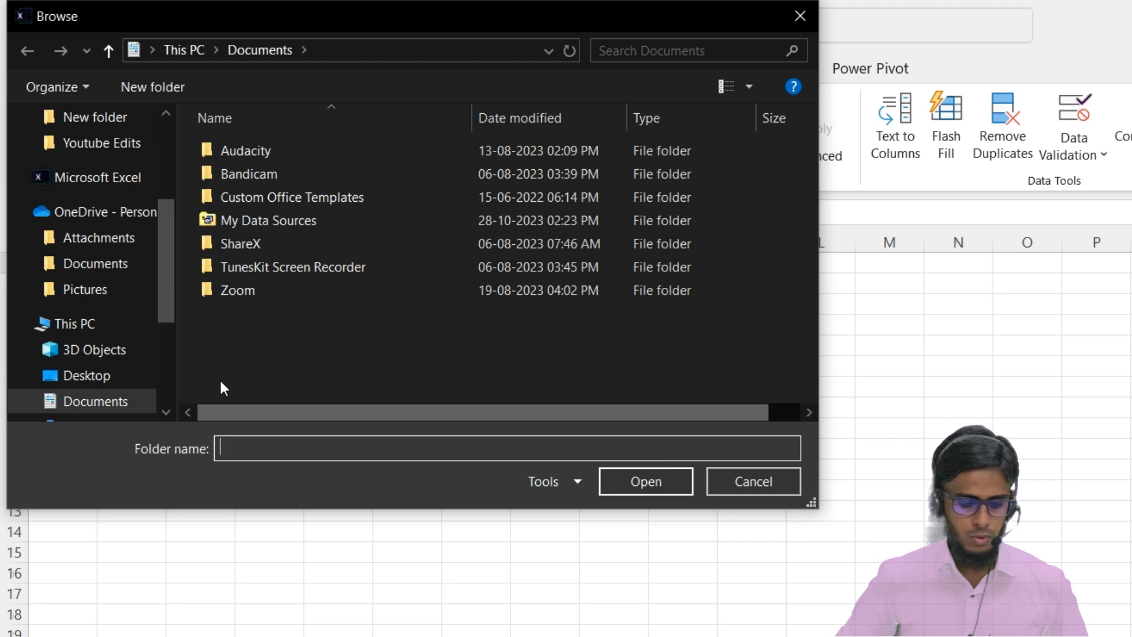
pyautogui.click(94, 374)
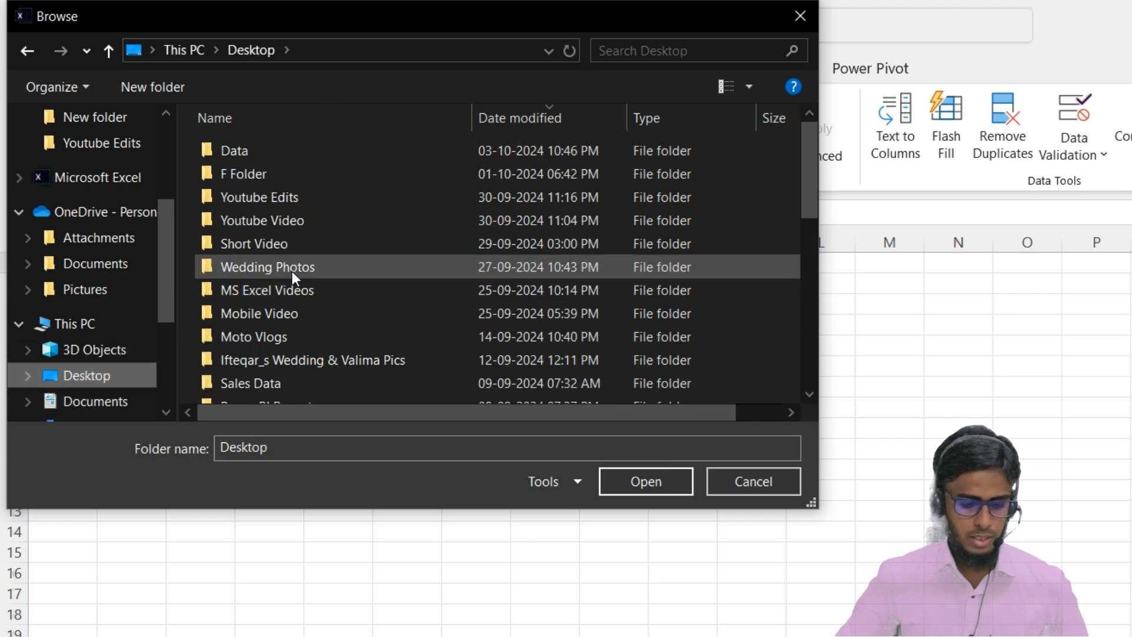
pyautogui.doubleClick(246, 156)
pyautogui.click(250, 171)
pyautogui.doubleClick(250, 171)
pyautogui.click(646, 482)
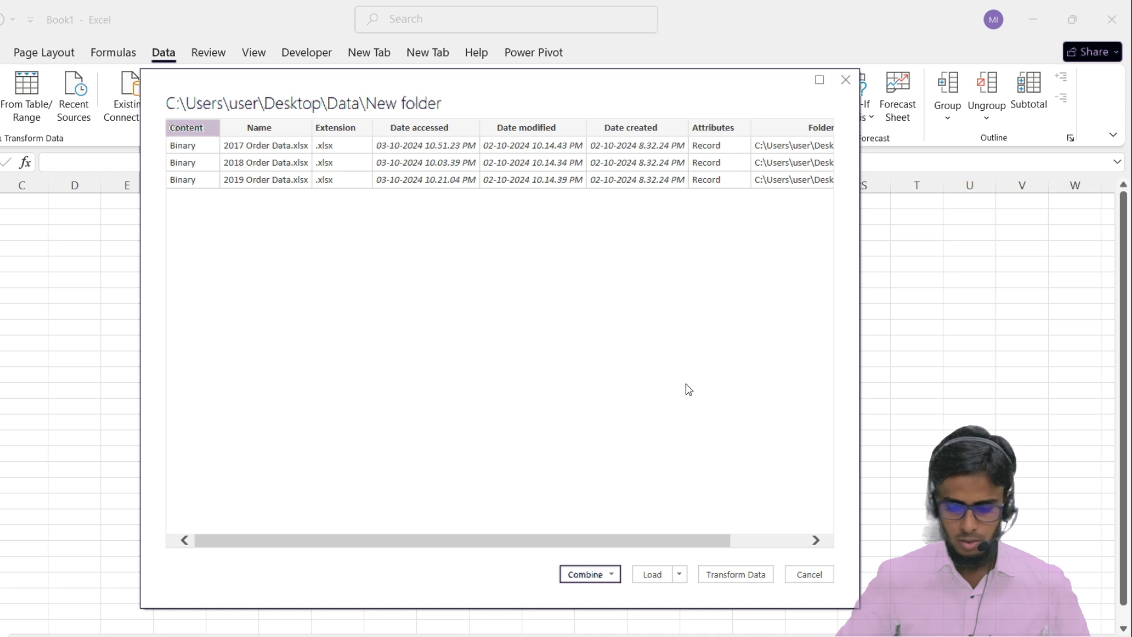
# Check the available combine options for the listed files and open the folder's file list for transformation in Power Query Editor
pyautogui.click(613, 575)
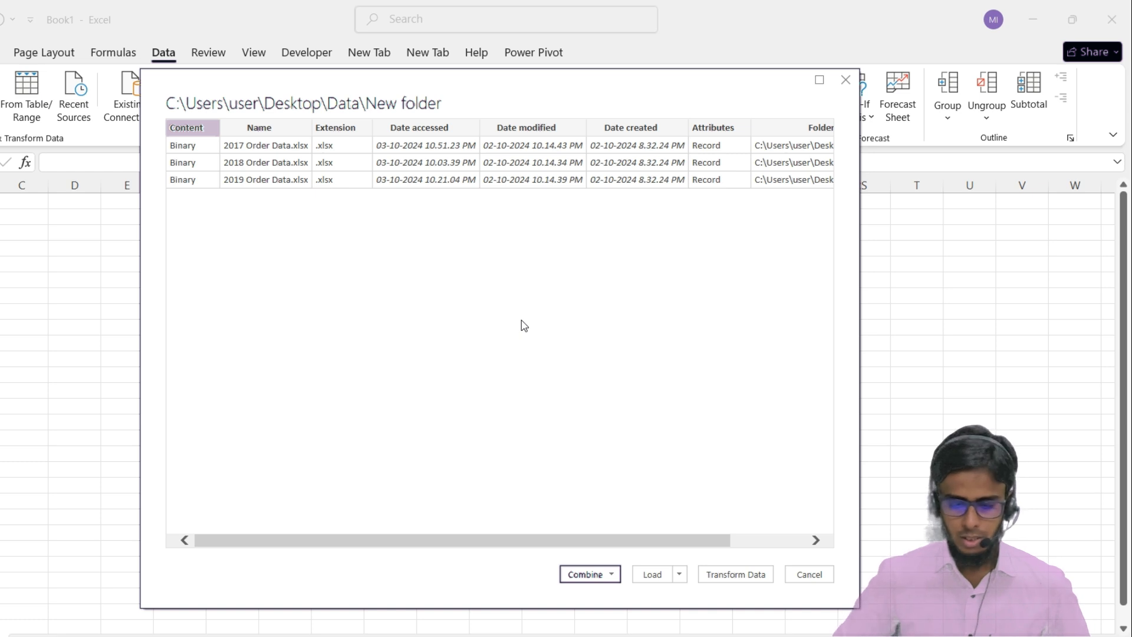
pyautogui.click(612, 577)
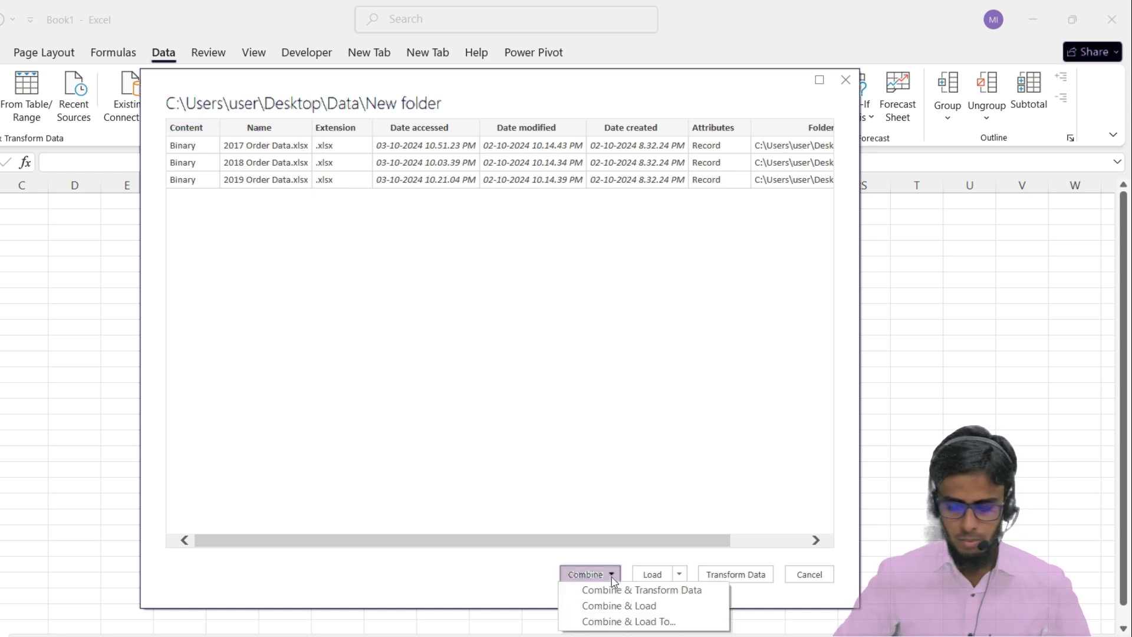
pyautogui.click(666, 486)
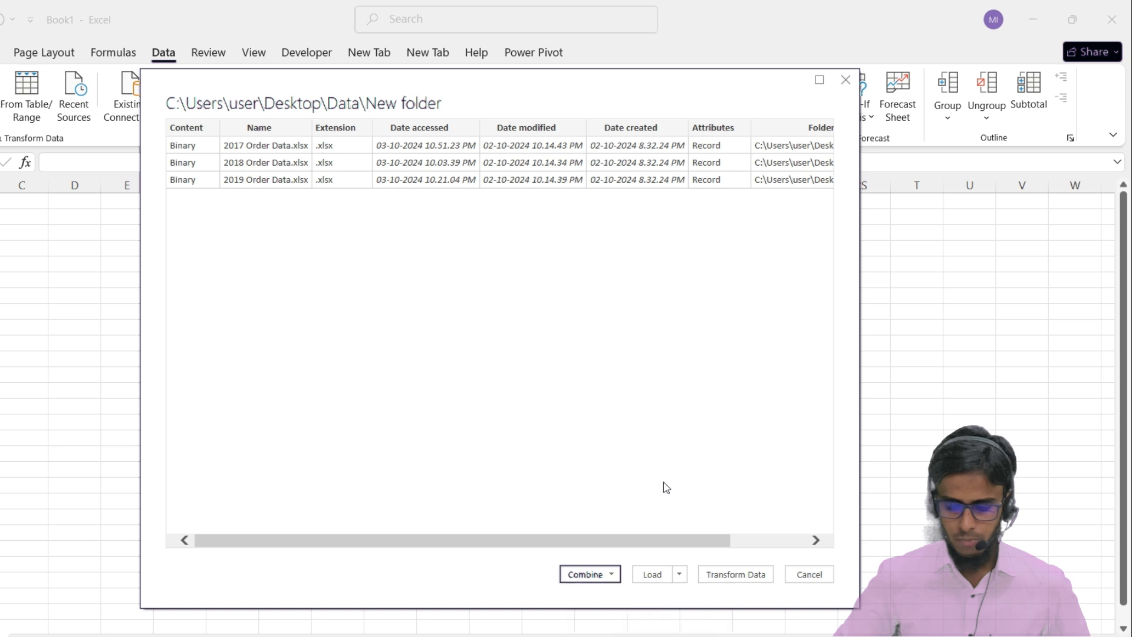
pyautogui.click(728, 578)
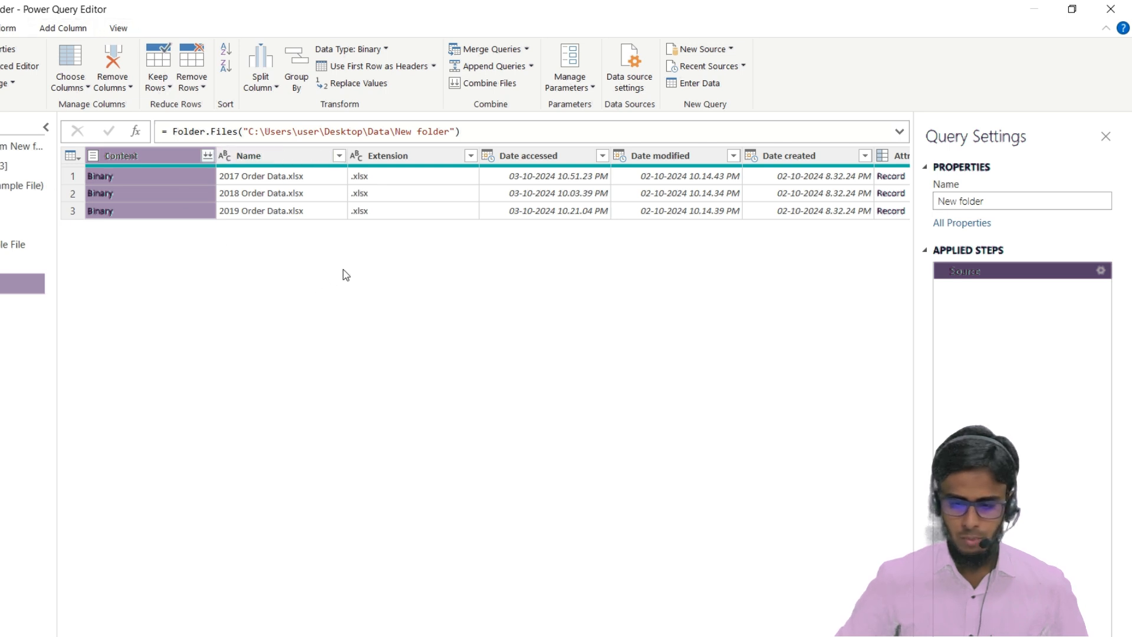
# Combine the binary files of the Content column, using the first file as sample and extracting the Data sheet
pyautogui.hscroll(5, 349, 271)
pyautogui.hscroll(-5, 351, 272)
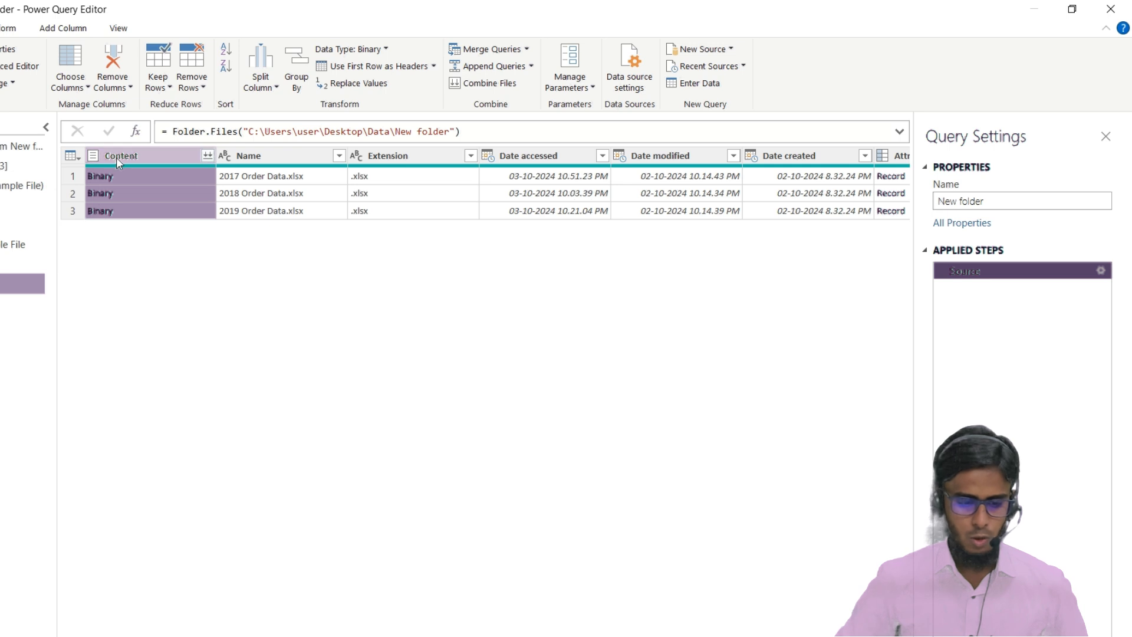
pyautogui.click(207, 155)
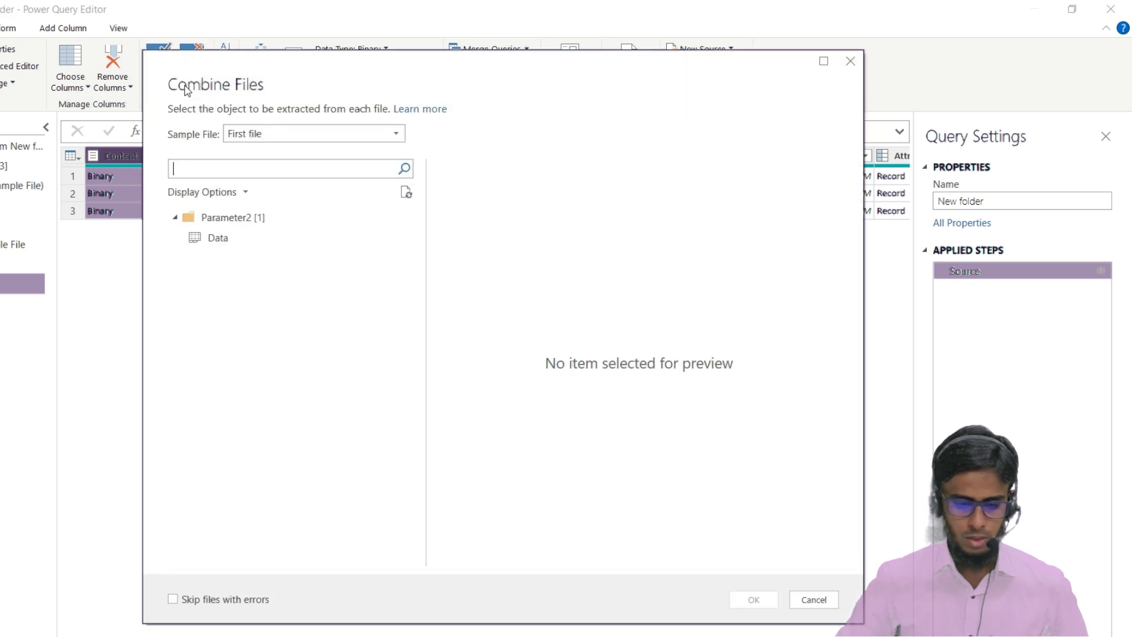
pyautogui.click(227, 238)
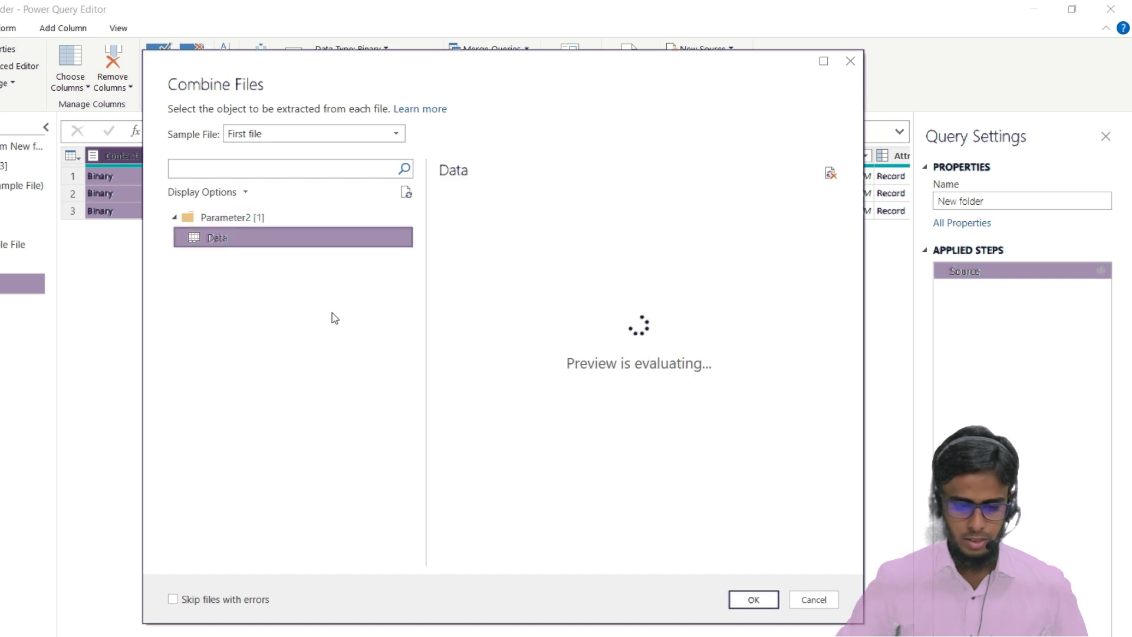
pyautogui.click(753, 599)
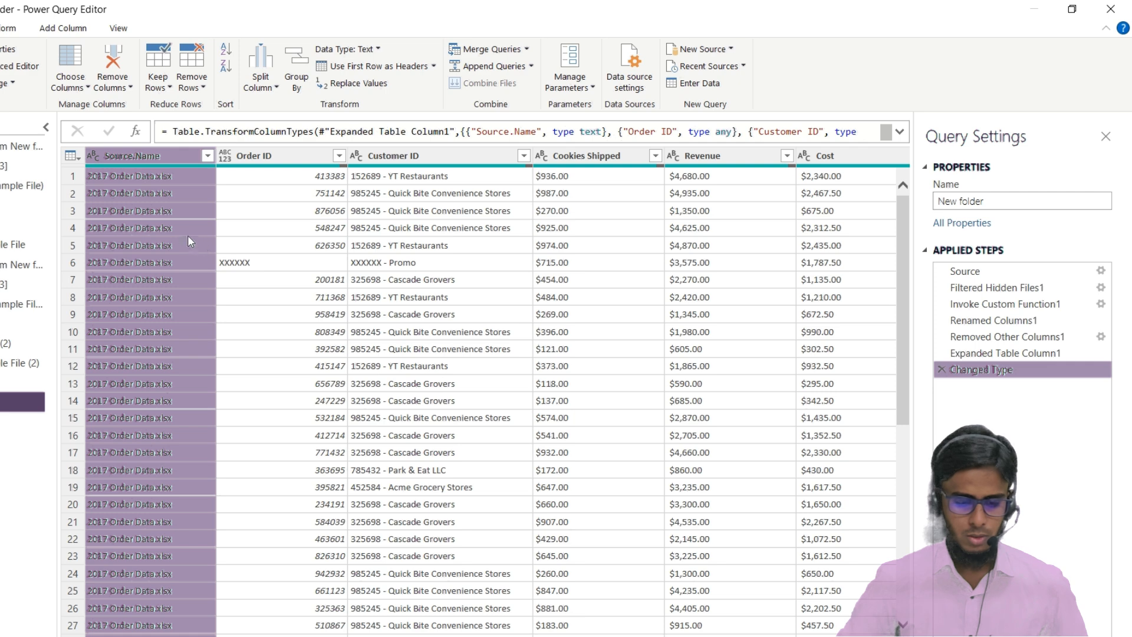
# Filter the combined query's Order ID column to exclude the null and XXXXXX entries
pyautogui.scroll(-4, 172, 277)
pyautogui.scroll(4, 172, 278)
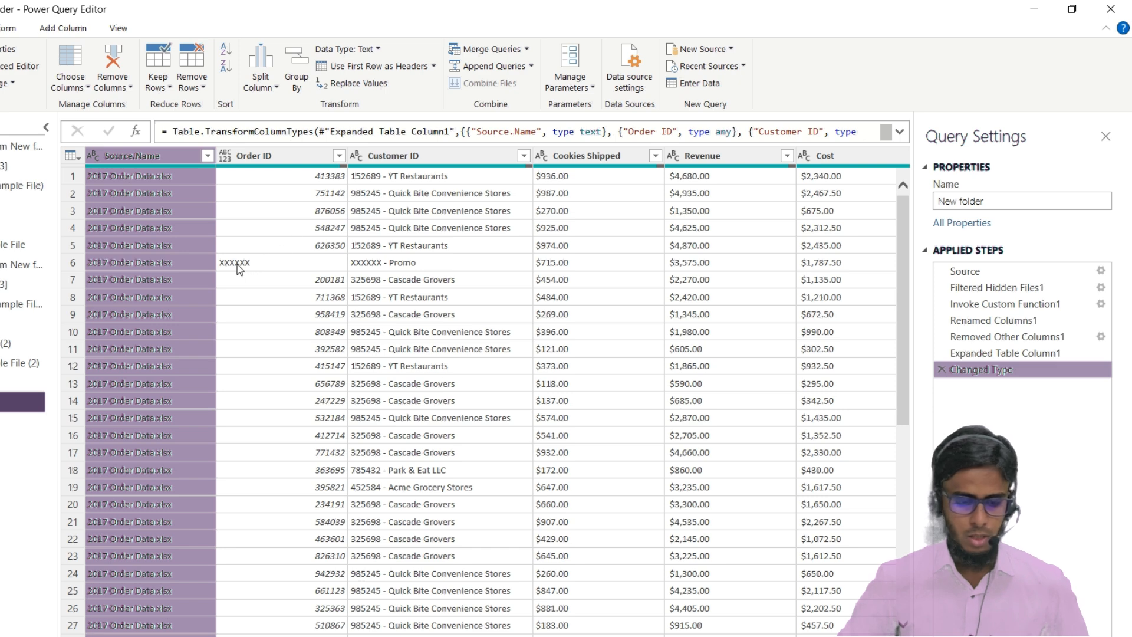
pyautogui.scroll(-1, 253, 265)
pyautogui.scroll(1, 253, 265)
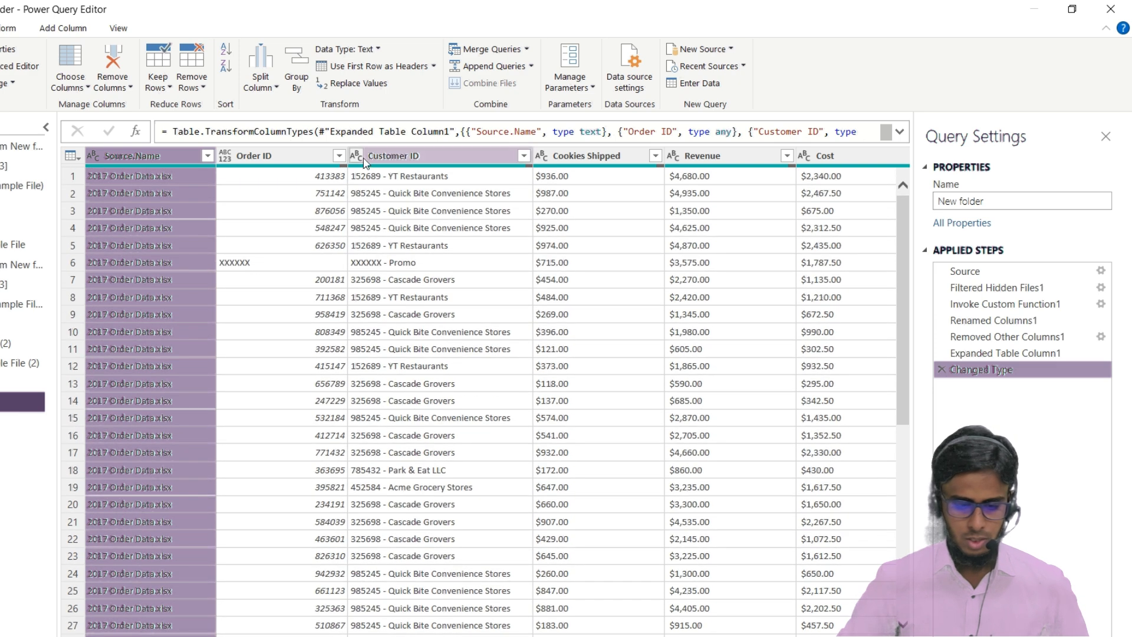
pyautogui.click(341, 158)
pyautogui.click(340, 158)
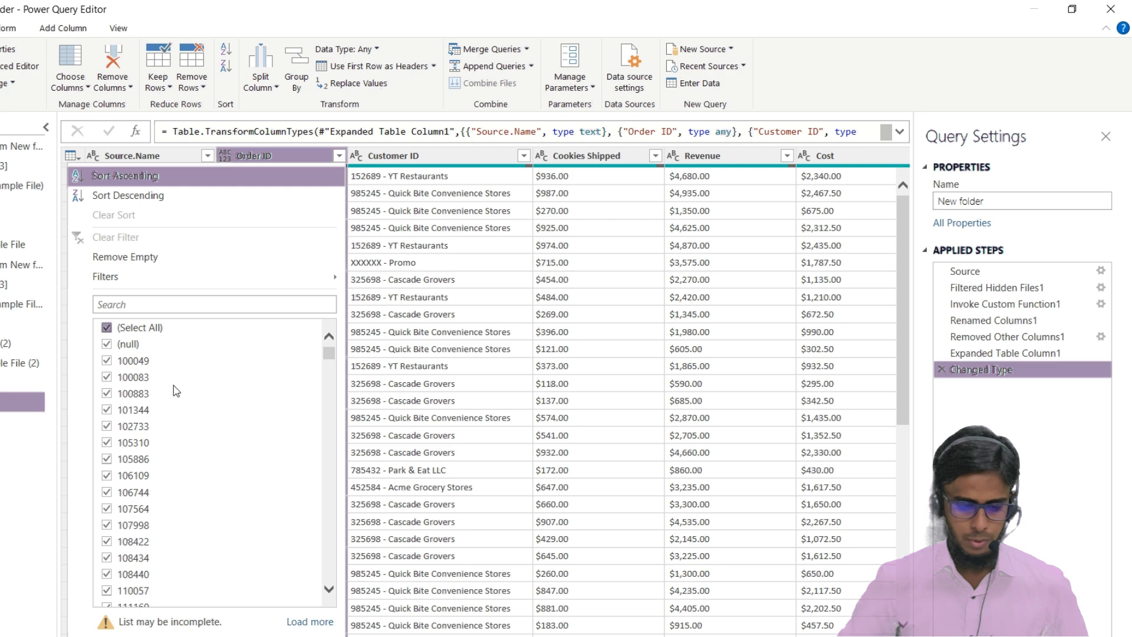
pyautogui.scroll(-10, 189, 447)
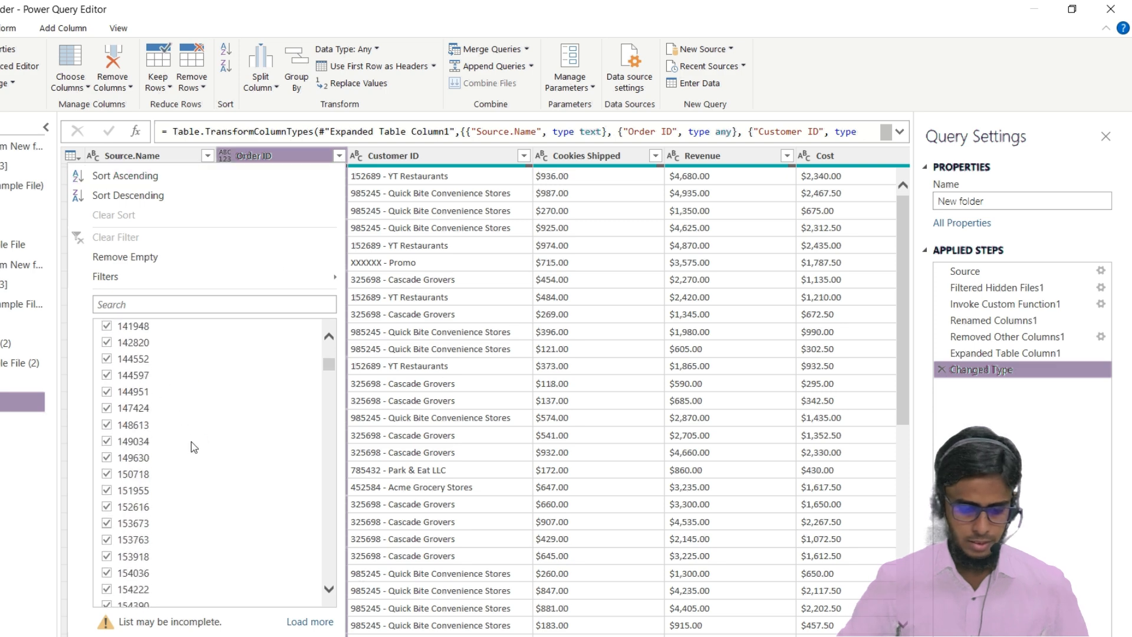
pyautogui.moveTo(333, 370); pyautogui.dragTo(330, 575)
pyautogui.scroll(-1, 205, 581)
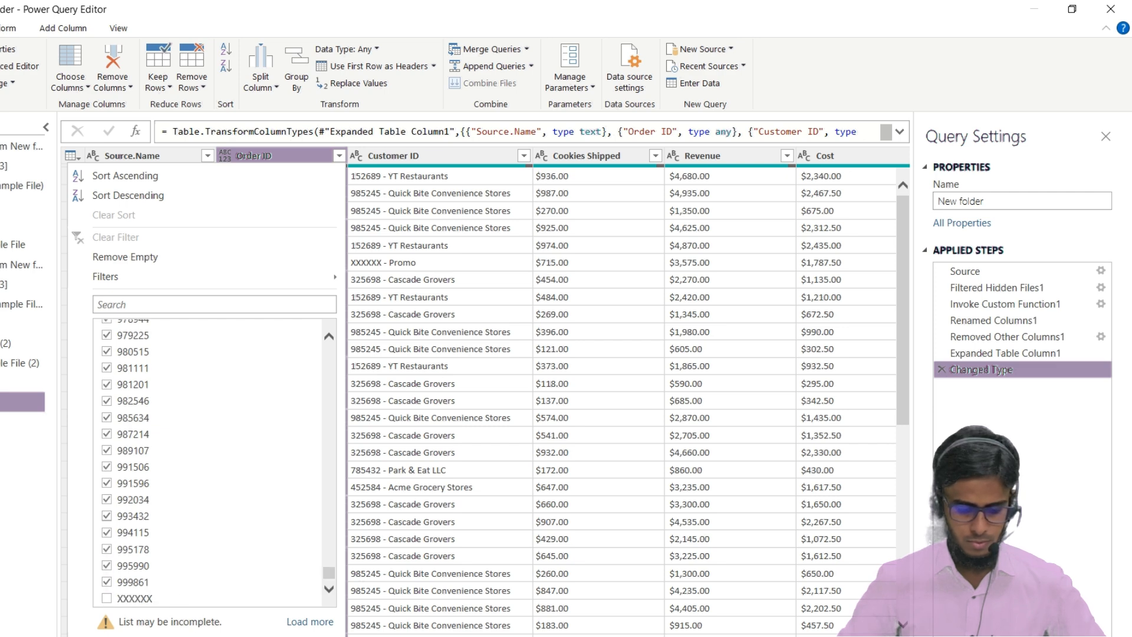
pyautogui.click(255, 636)
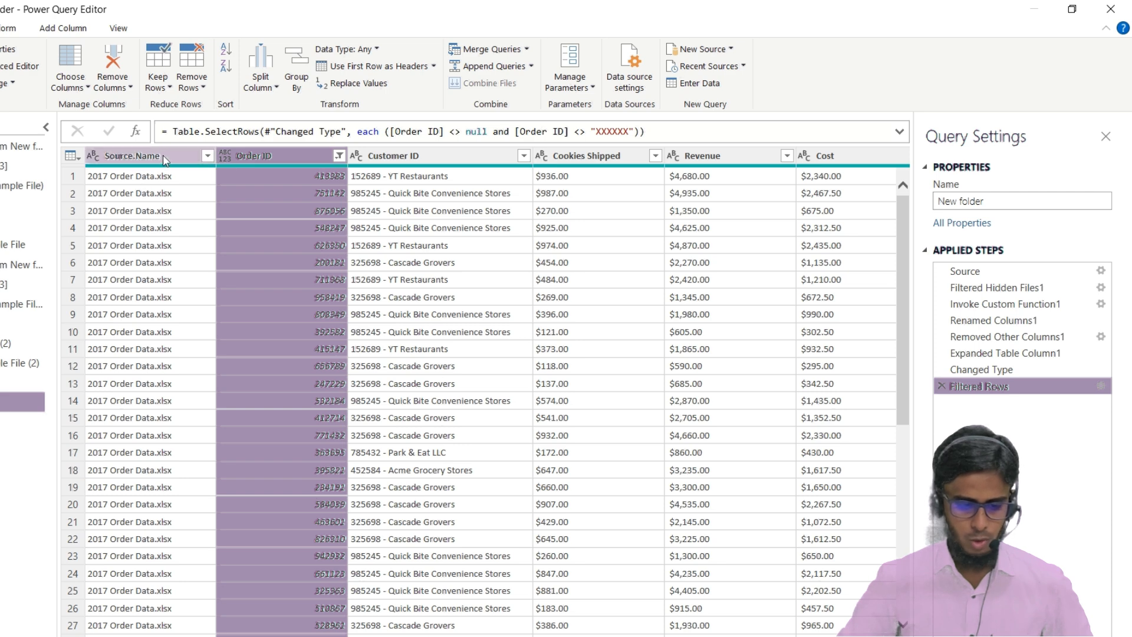
# Load the filtered query into a worksheet table and check which source files its Source.Name filter offers
pyautogui.hscroll(5, 389, 230)
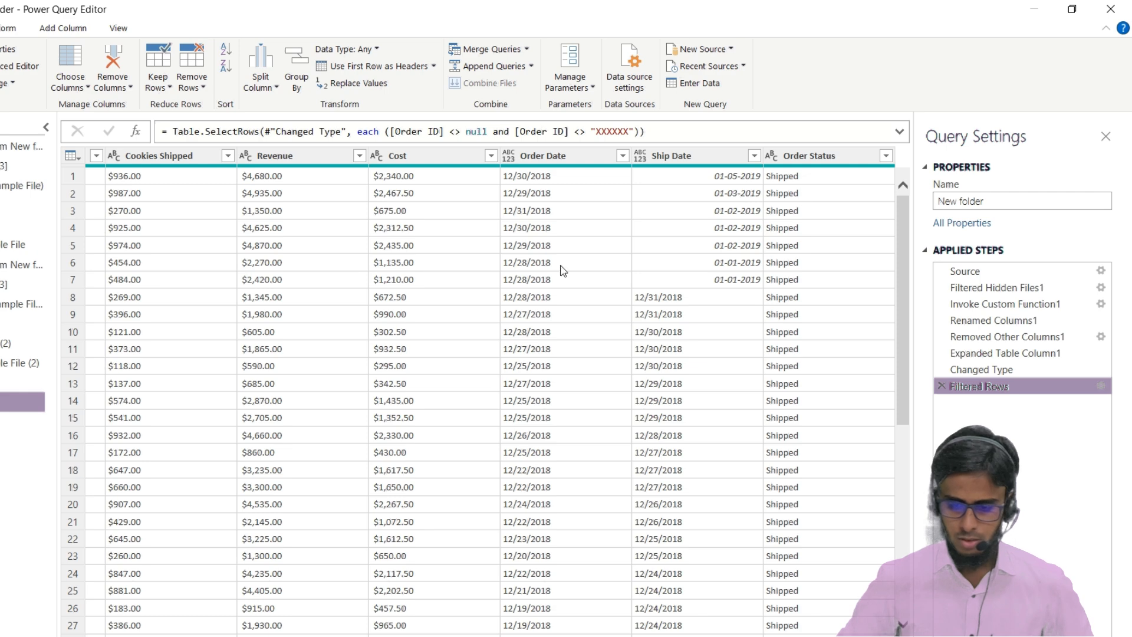
pyautogui.hscroll(-5, 560, 270)
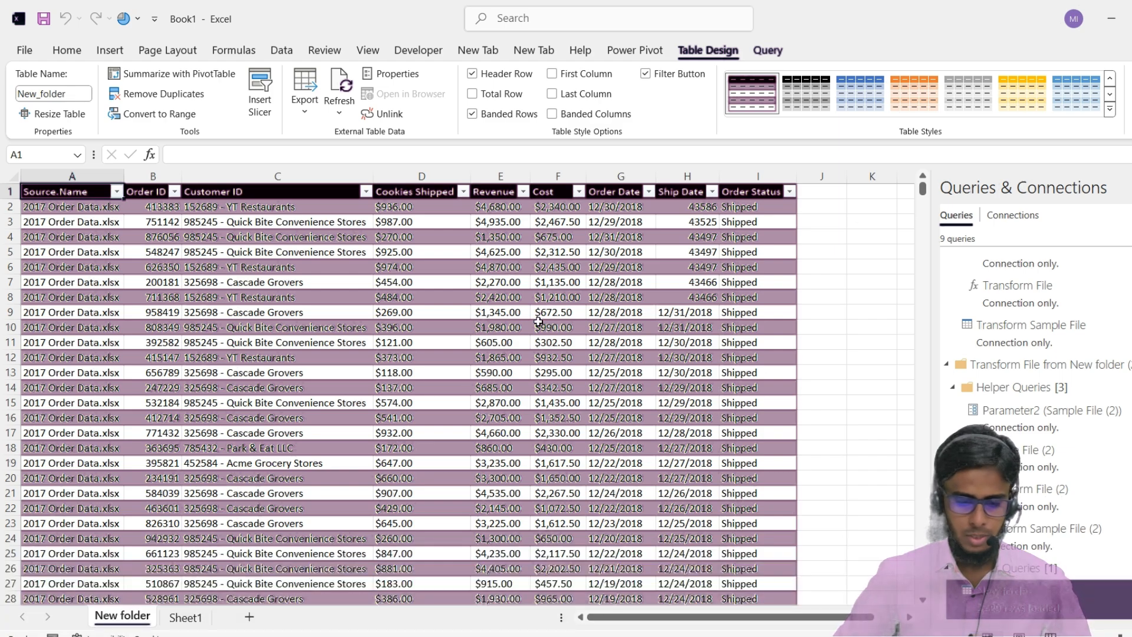
pyautogui.scroll(-5, 532, 318)
pyautogui.scroll(5, 303, 341)
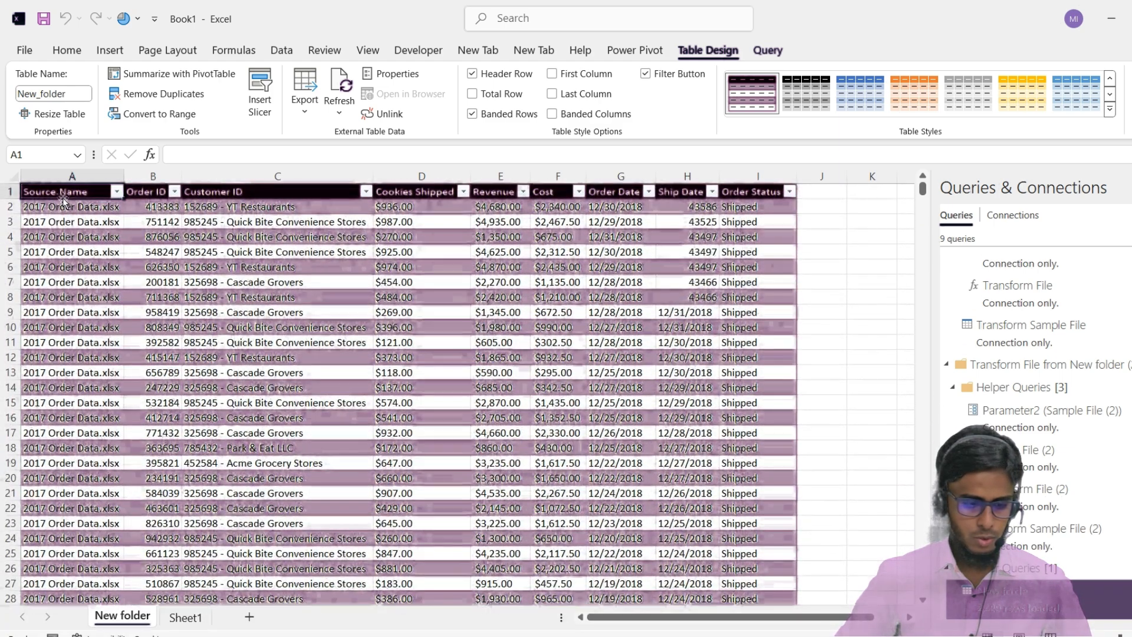
pyautogui.click(117, 192)
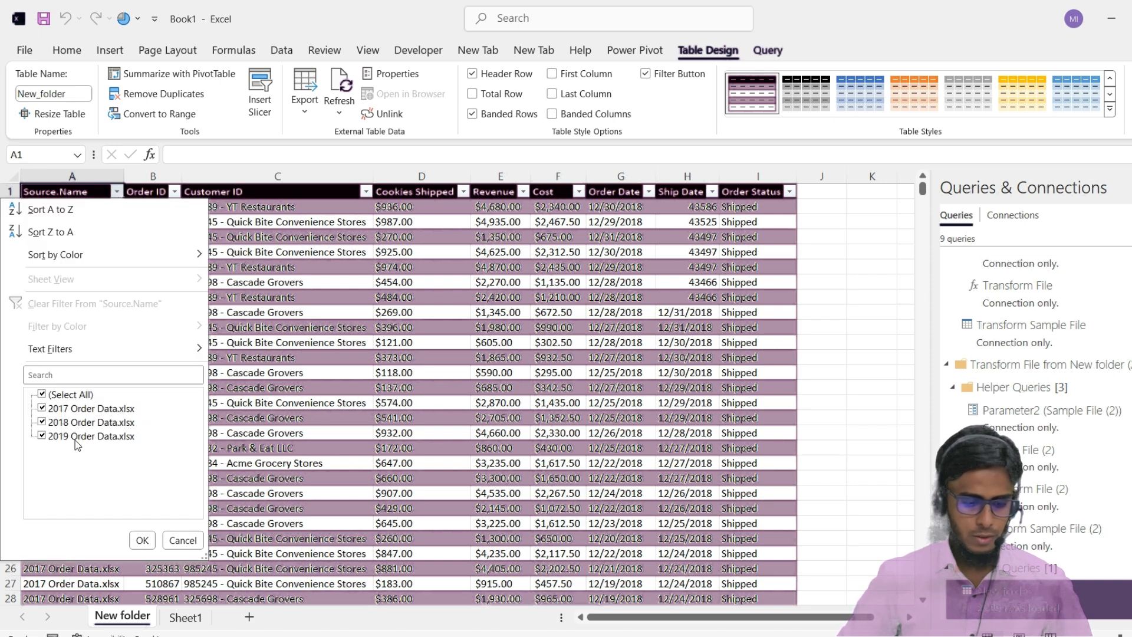
pyautogui.click(142, 540)
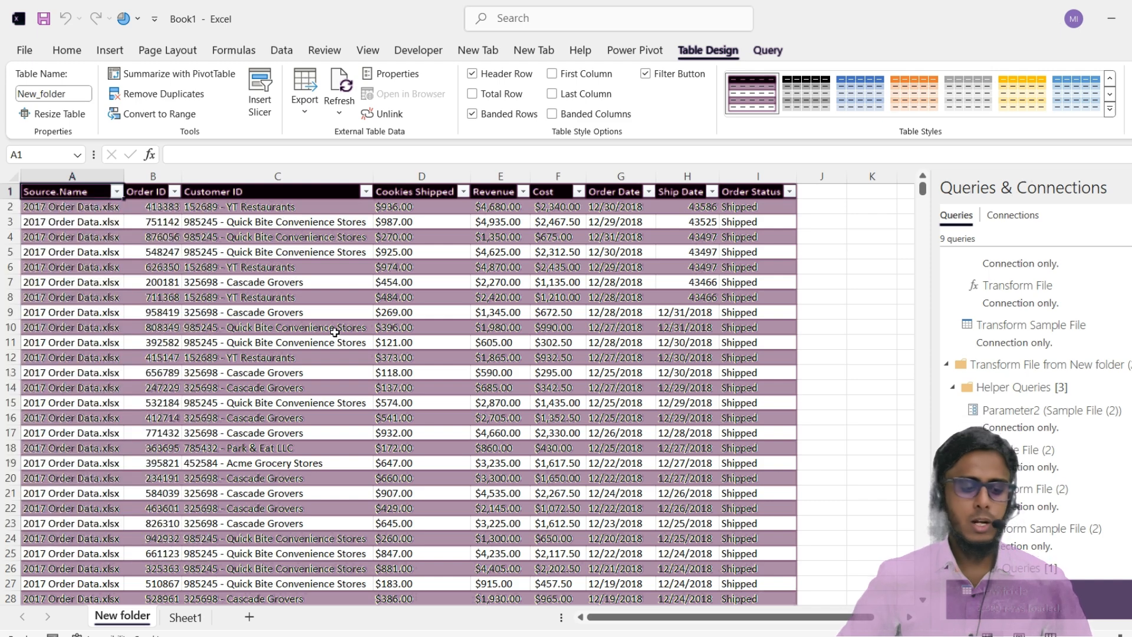